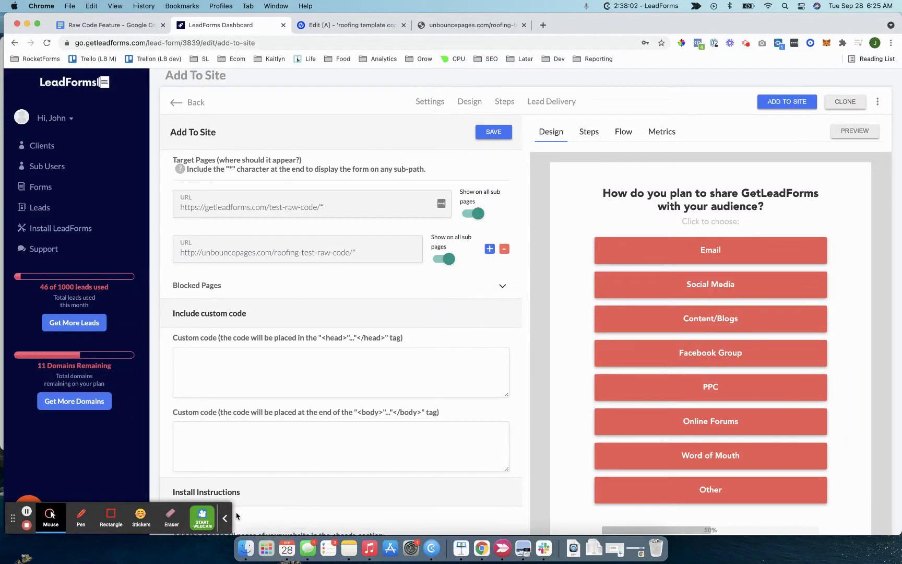
# - Bring up the live roofing-test-raw-code landing page showing the form under 'Get a Free Quote'
pyautogui.click(226, 518)
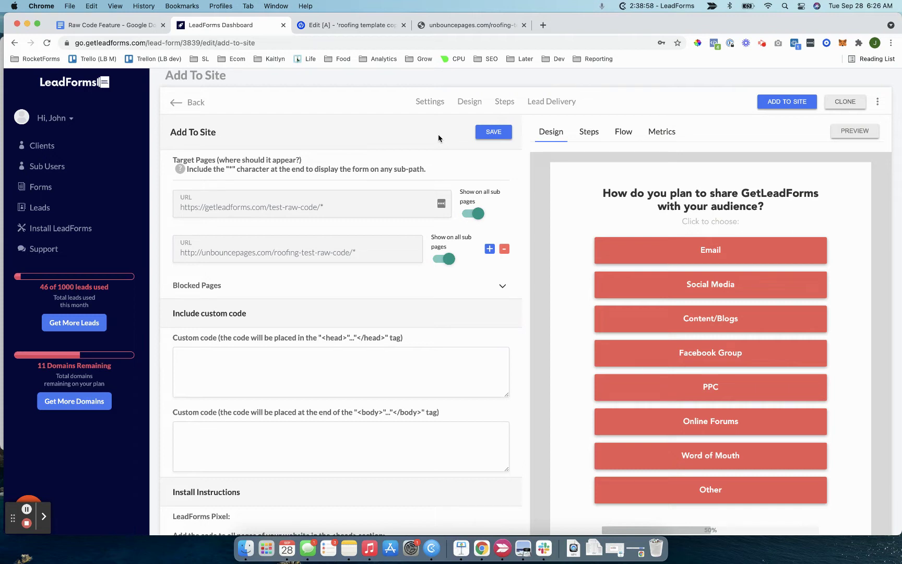
pyautogui.click(453, 21)
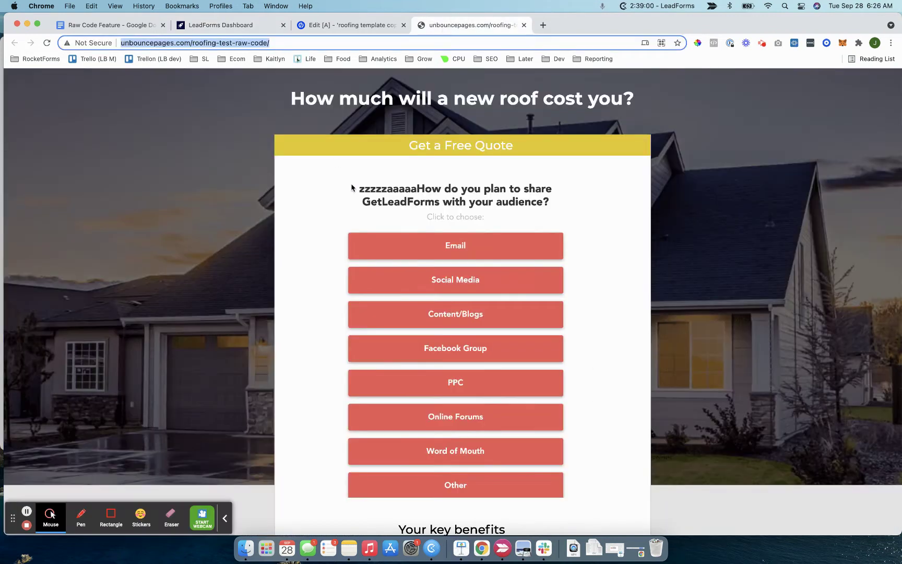
# - Reload the live roofing page to check the embedded form's heading, then return to LeadForms Add To Site
pyautogui.scroll(-1, 379, 221)
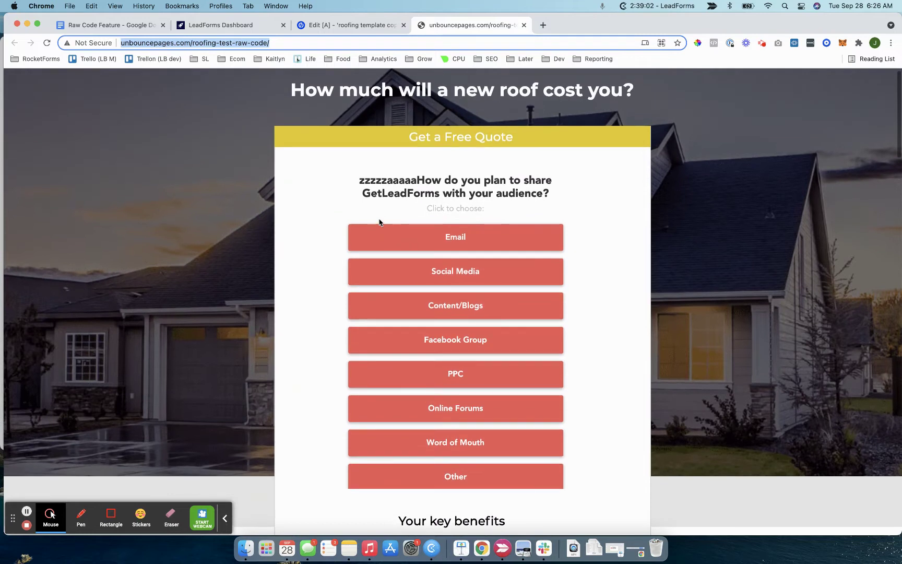
pyautogui.press('cmd+r')
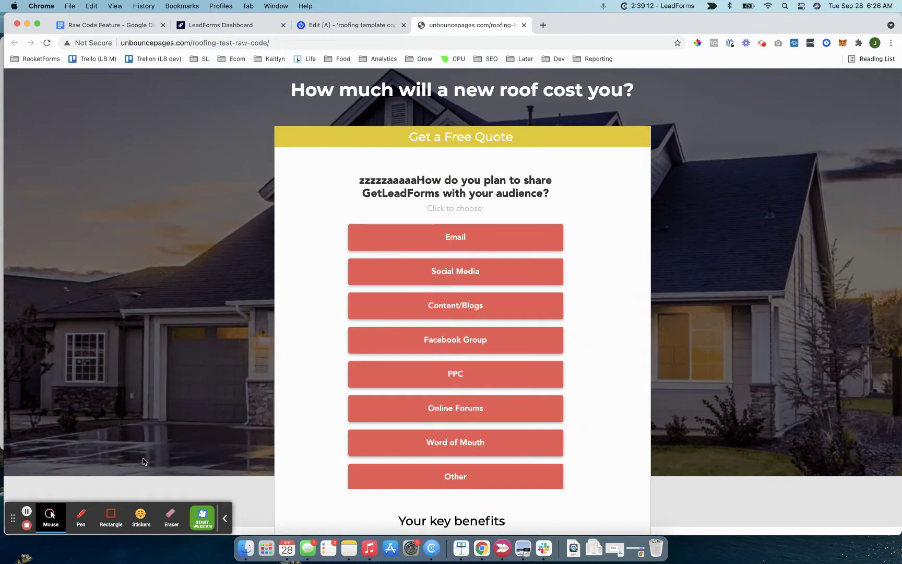
pyautogui.click(81, 516)
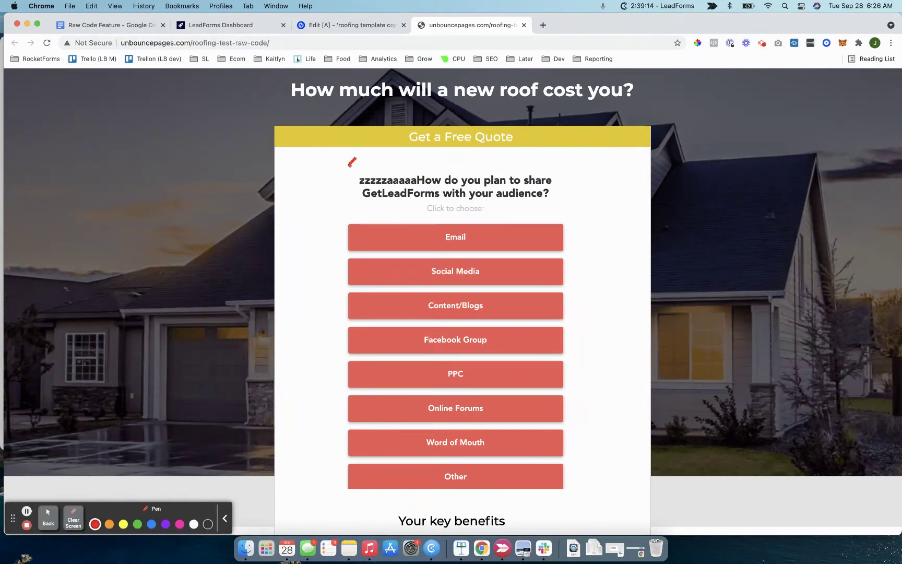
pyautogui.moveTo(349, 166)
pyautogui.mouseDown()
pyautogui.moveTo(349, 192)
pyautogui.moveTo(447, 186)
pyautogui.mouseUp()
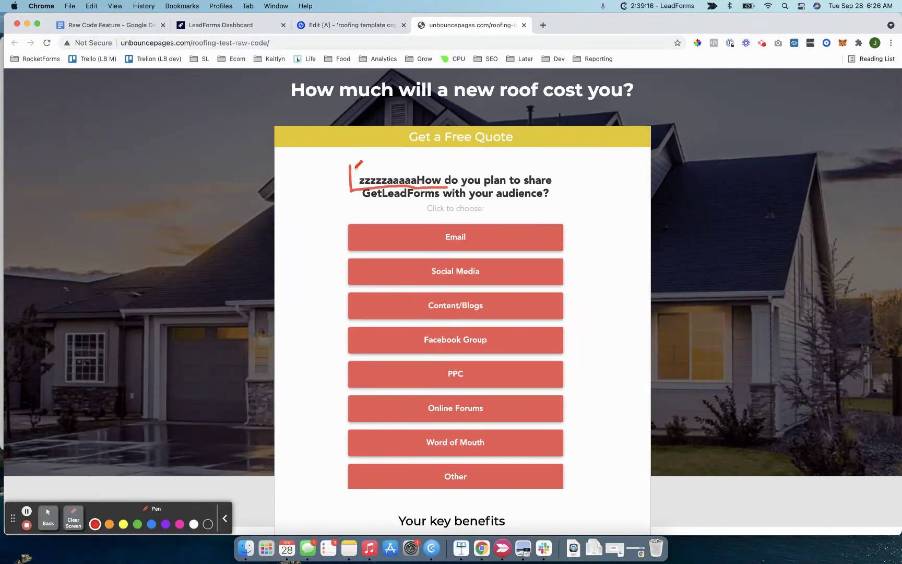
pyautogui.moveTo(355, 168)
pyautogui.mouseDown()
pyautogui.moveTo(447, 156)
pyautogui.moveTo(449, 173)
pyautogui.mouseUp()
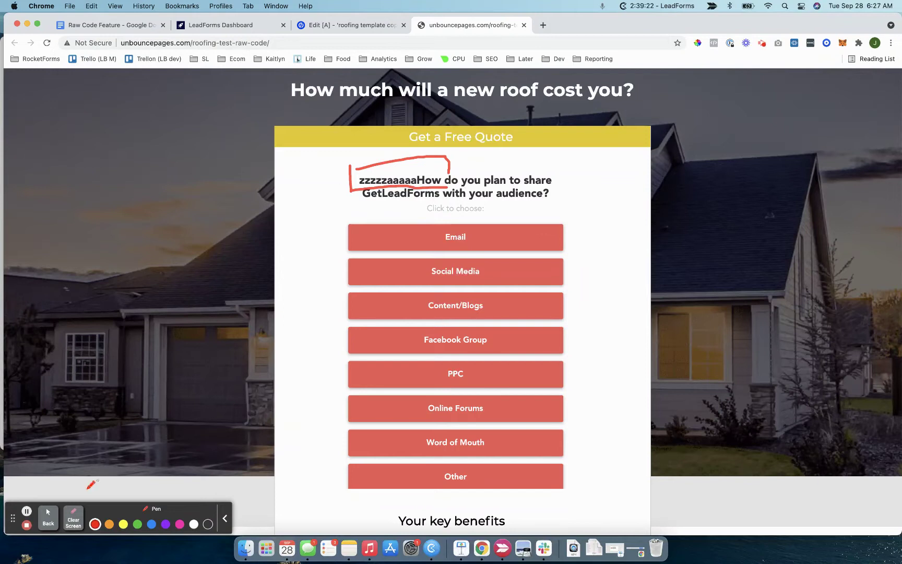
pyautogui.click(73, 516)
pyautogui.click(48, 516)
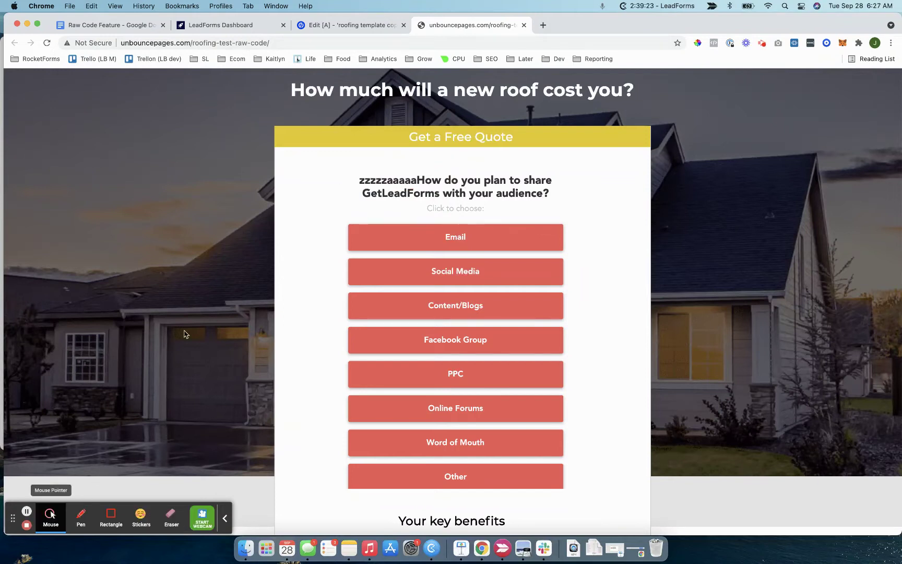
pyautogui.click(240, 27)
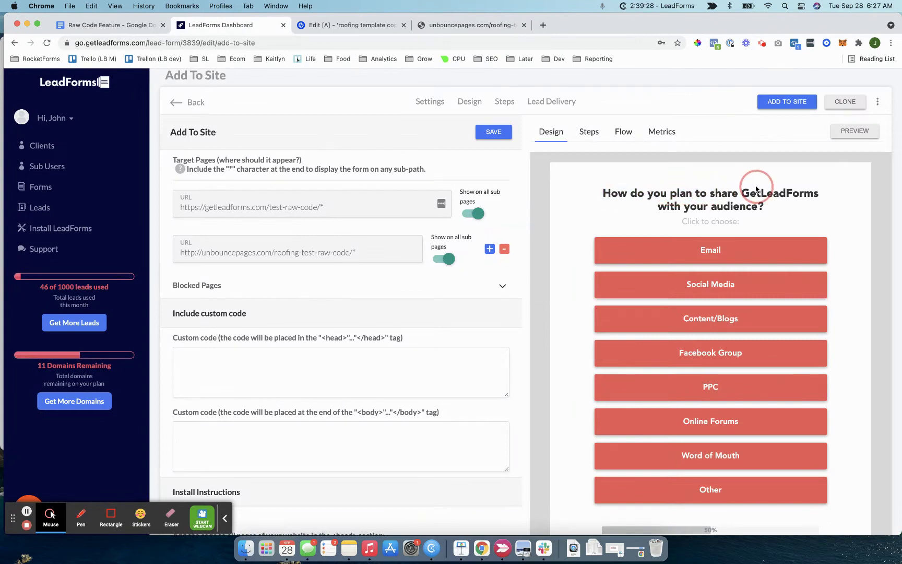
# - Compare the LeadForms preview heading, then view the live roofing page again
pyautogui.moveTo(755, 189); pyautogui.dragTo(596, 191)
pyautogui.click(601, 200)
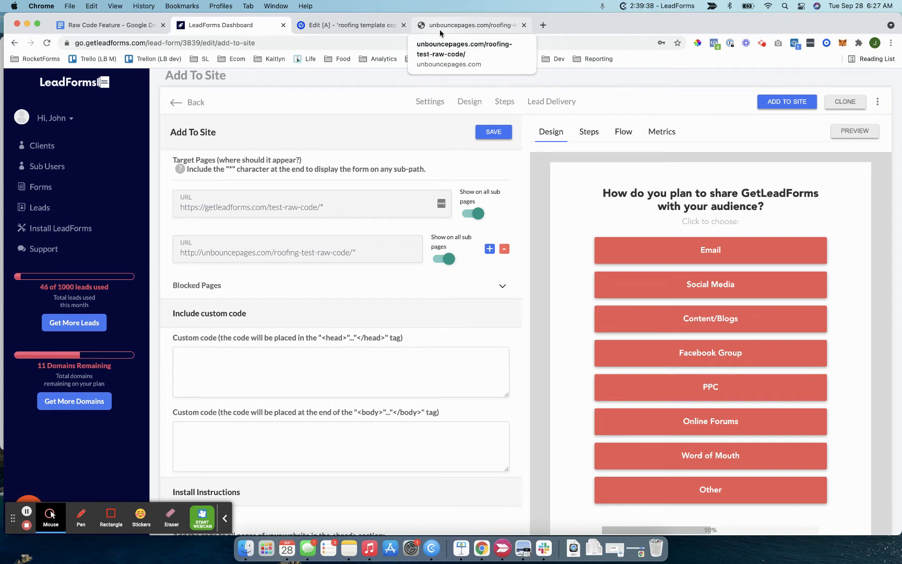
pyautogui.click(383, 28)
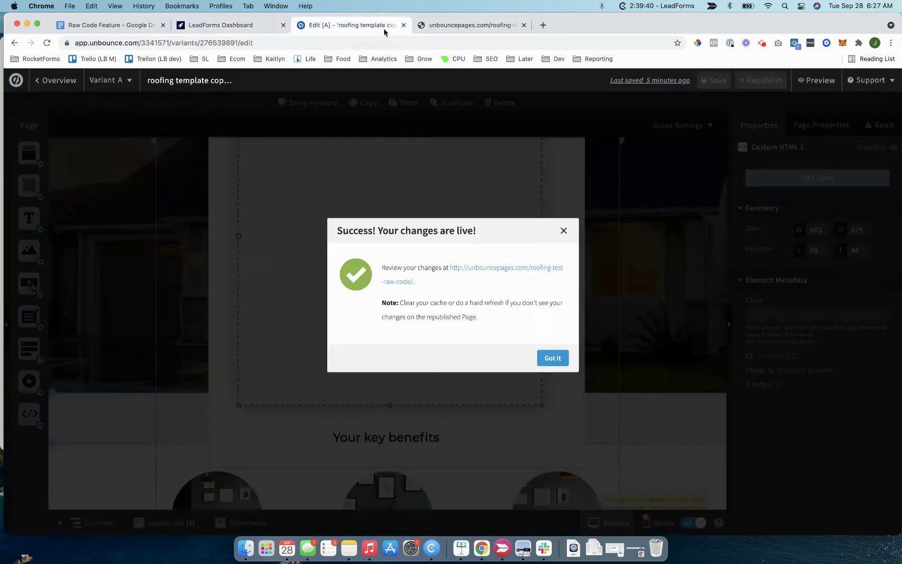
pyautogui.click(479, 26)
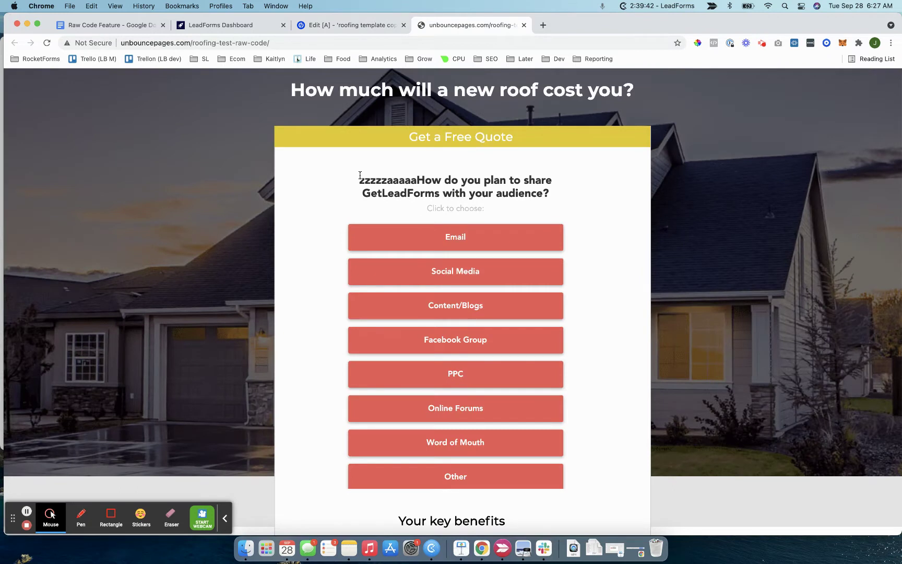
# - Check the live form's heading, then open the roofing template editor and dismiss its changes-are-live notice
pyautogui.moveTo(359, 176); pyautogui.dragTo(450, 191)
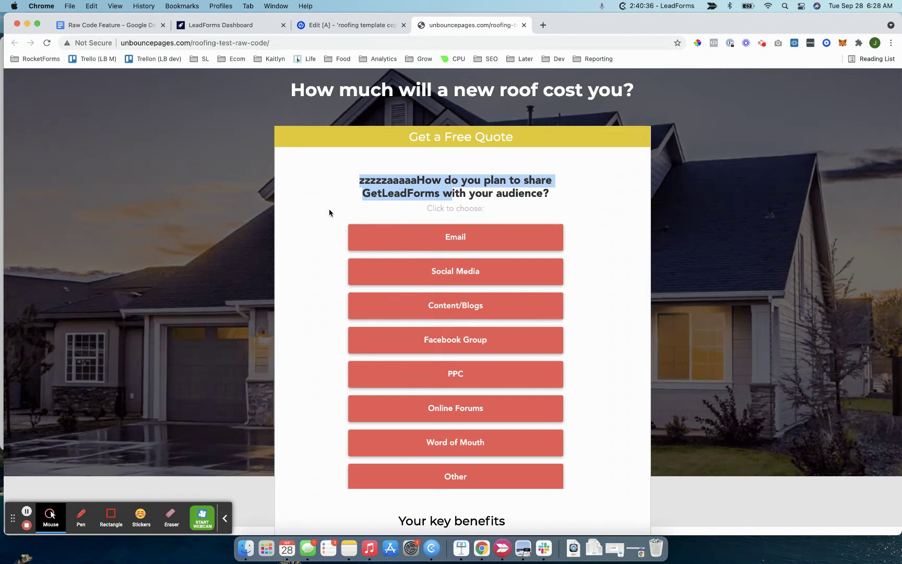
pyautogui.scroll(-1, 329, 213)
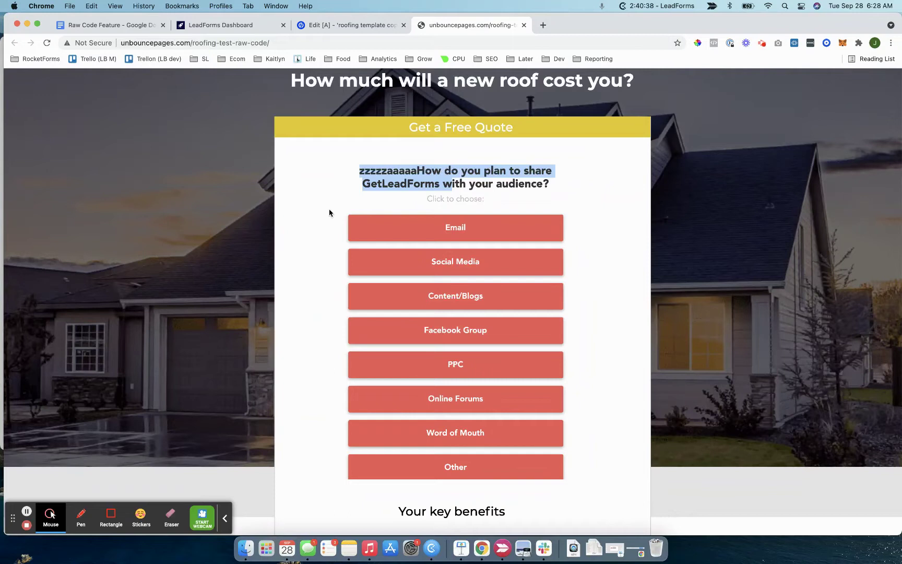
pyautogui.click(321, 27)
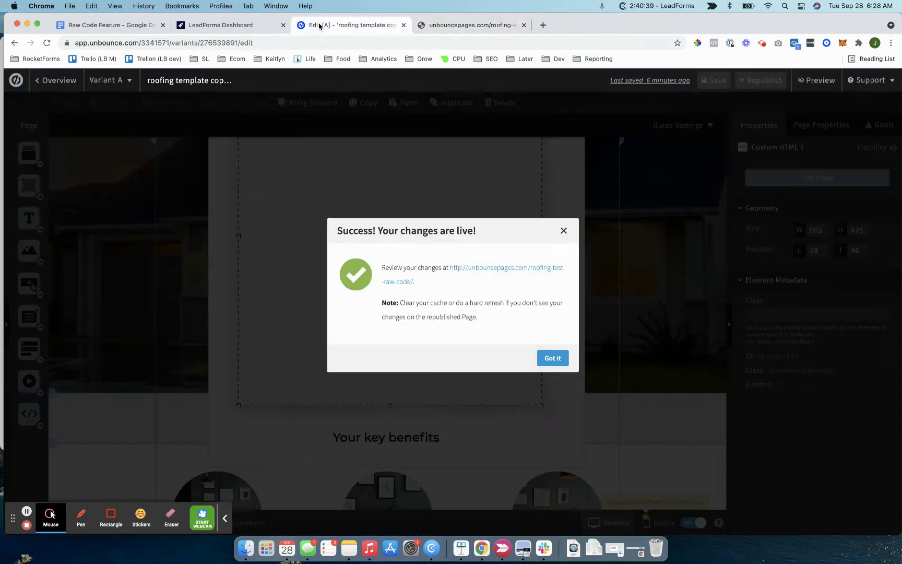
pyautogui.click(561, 229)
# - Return to the LeadForms Add To Site settings and review the target page list
pyautogui.click(216, 26)
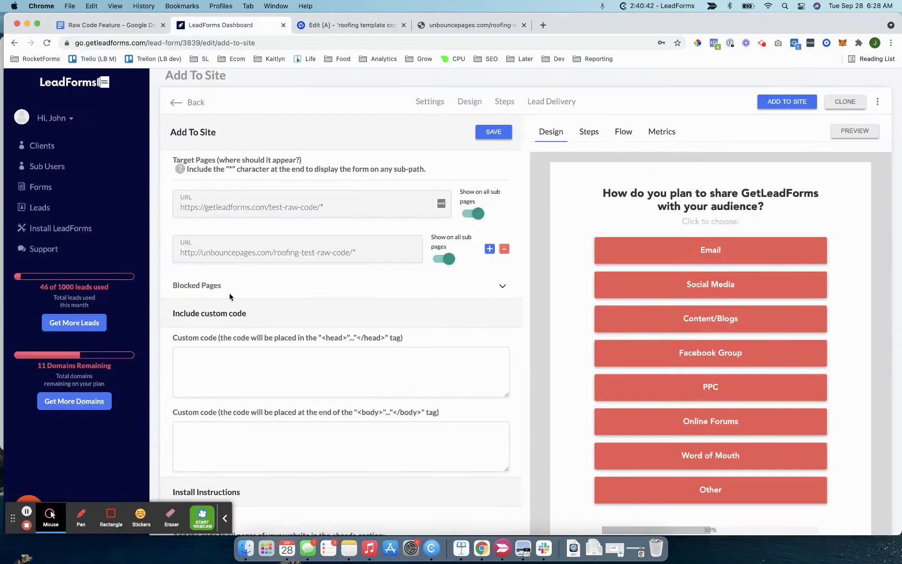
pyautogui.scroll(-3, 386, 141)
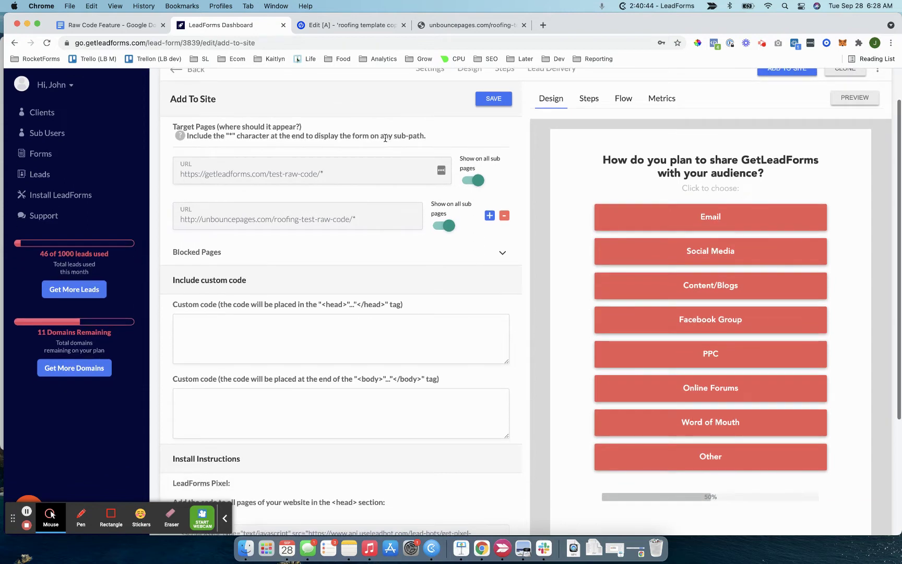
pyautogui.scroll(4, 386, 138)
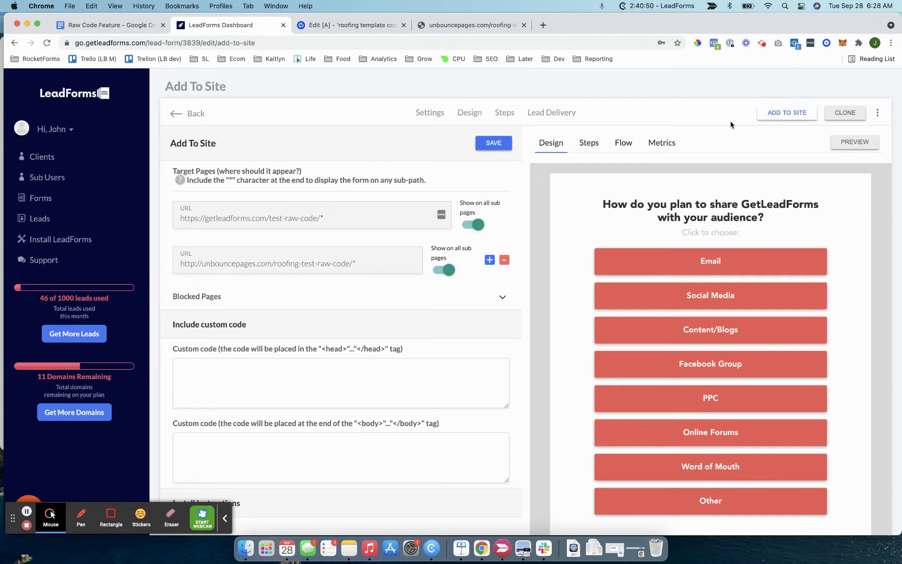
pyautogui.rightClick(183, 215)
pyautogui.click(256, 184)
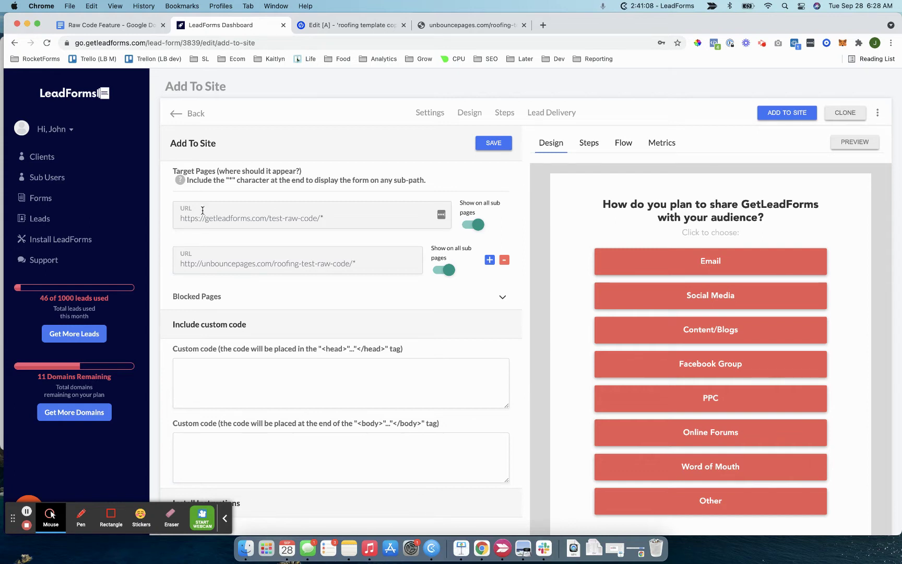
# - Compare the unbouncepages.com/roofing-test-raw-code/* target URL against the live page's address
pyautogui.click(205, 263)
pyautogui.tripleClick(205, 263)
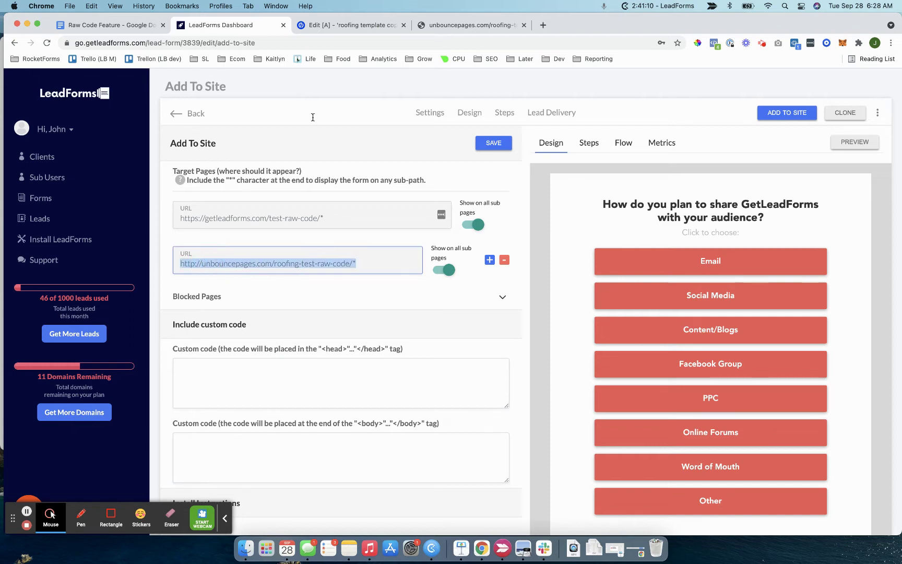
pyautogui.click(470, 25)
pyautogui.doubleClick(136, 46)
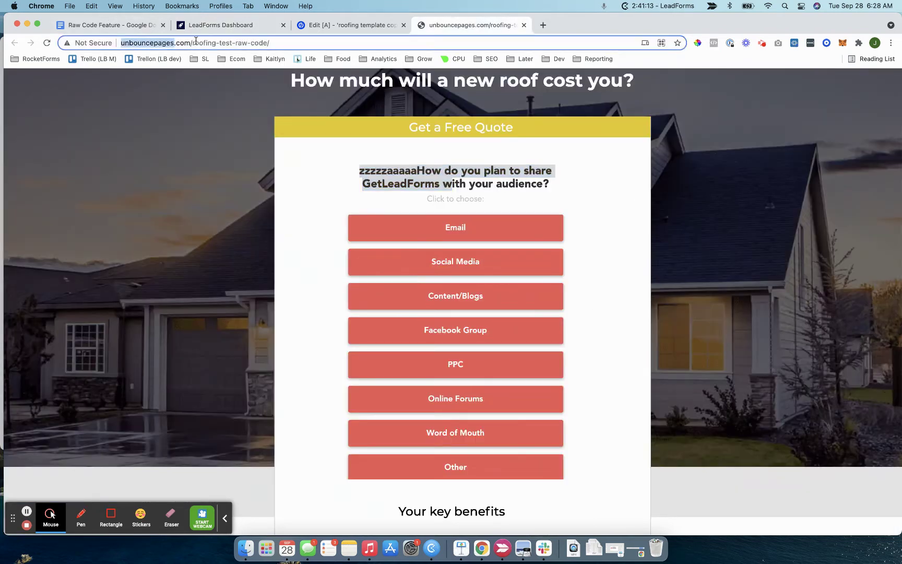
pyautogui.click(334, 26)
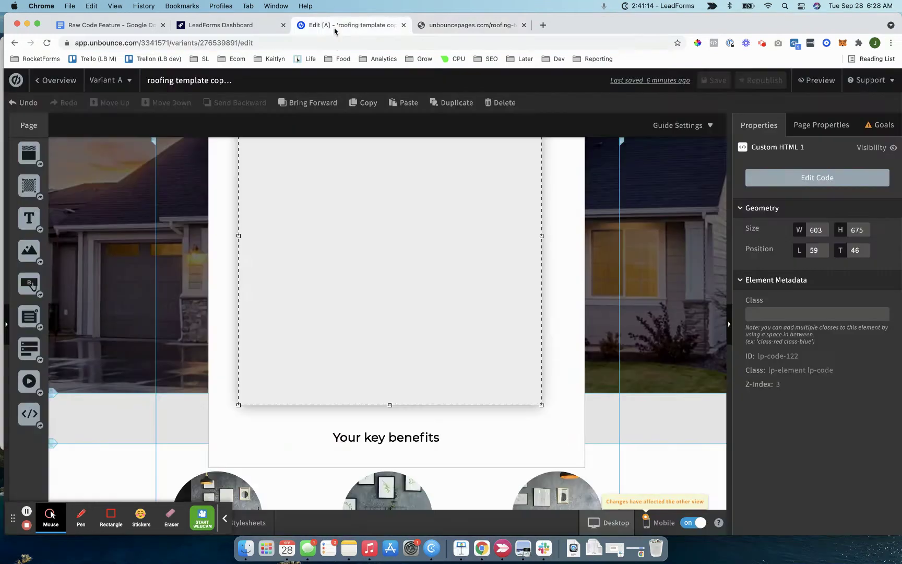
pyautogui.click(203, 24)
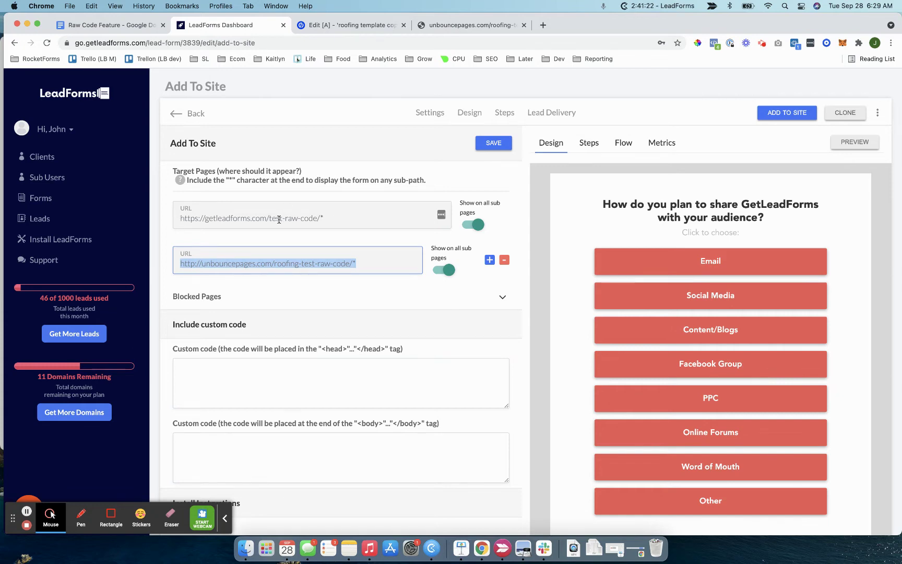
# - Scroll to the Install Instructions below the pixel code and expand the Embed LeadForm section
pyautogui.scroll(-1, 279, 220)
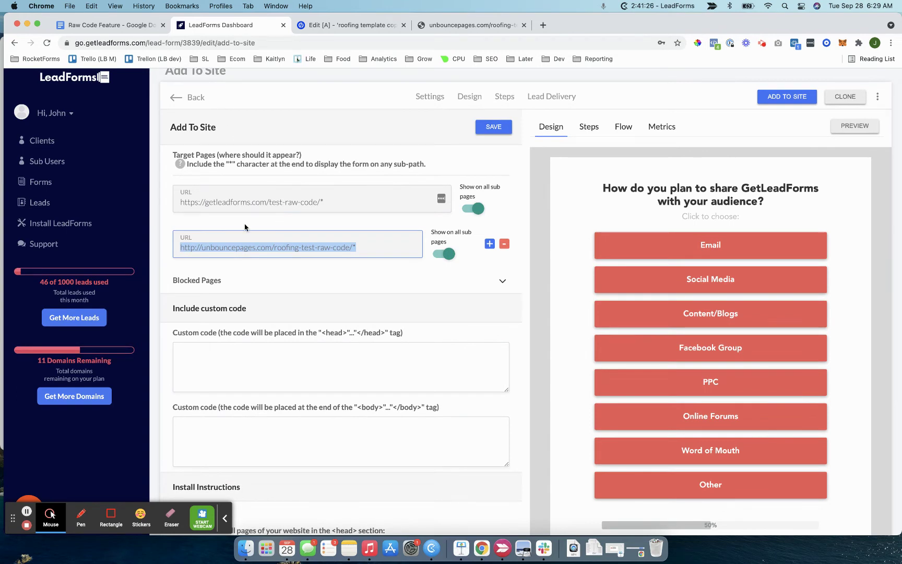
pyautogui.scroll(-8, 245, 227)
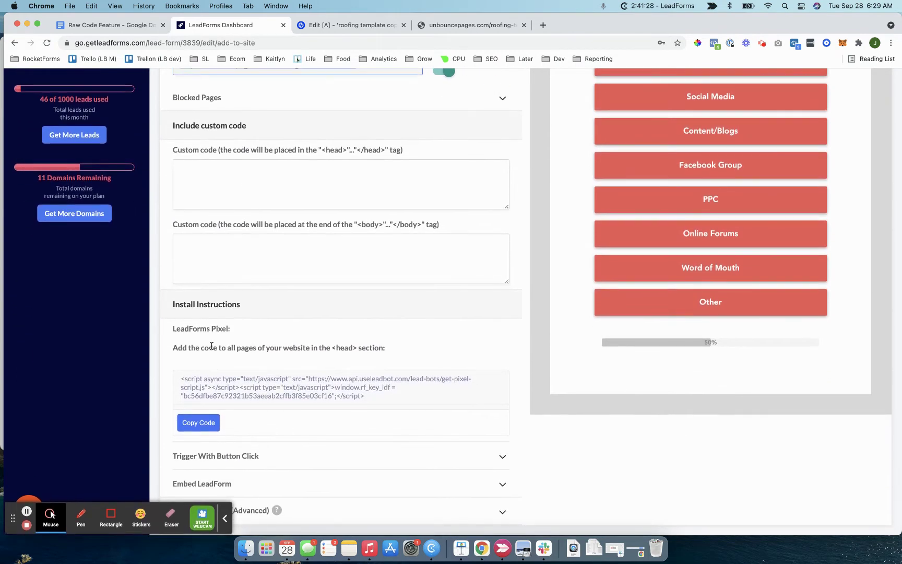
pyautogui.rightClick(174, 337)
pyautogui.click(226, 328)
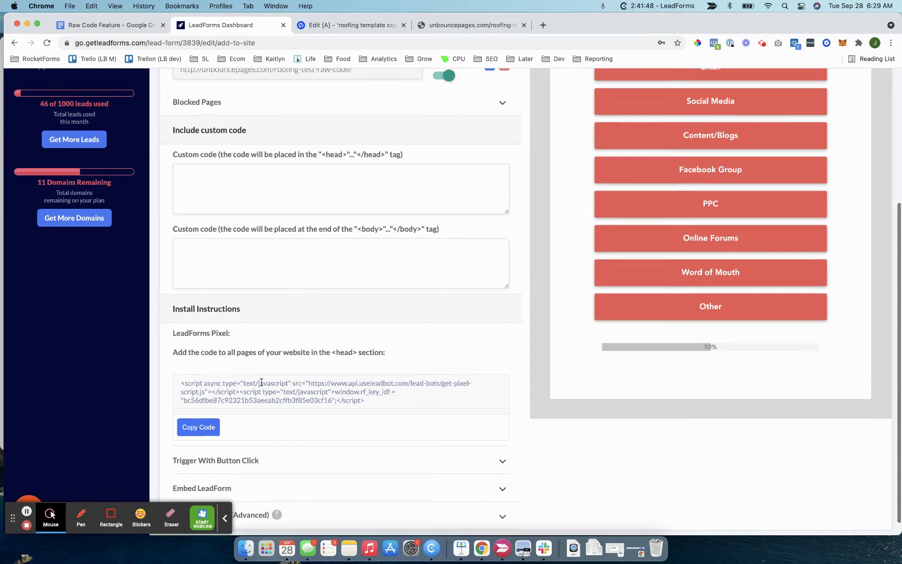
pyautogui.scroll(1, 261, 382)
pyautogui.scroll(3, 208, 103)
pyautogui.scroll(-5, 210, 154)
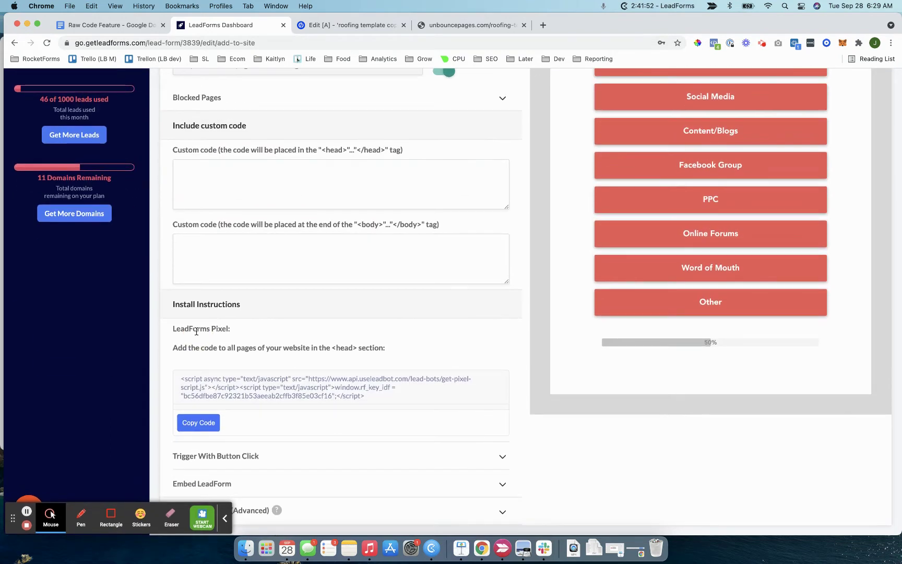
pyautogui.click(225, 516)
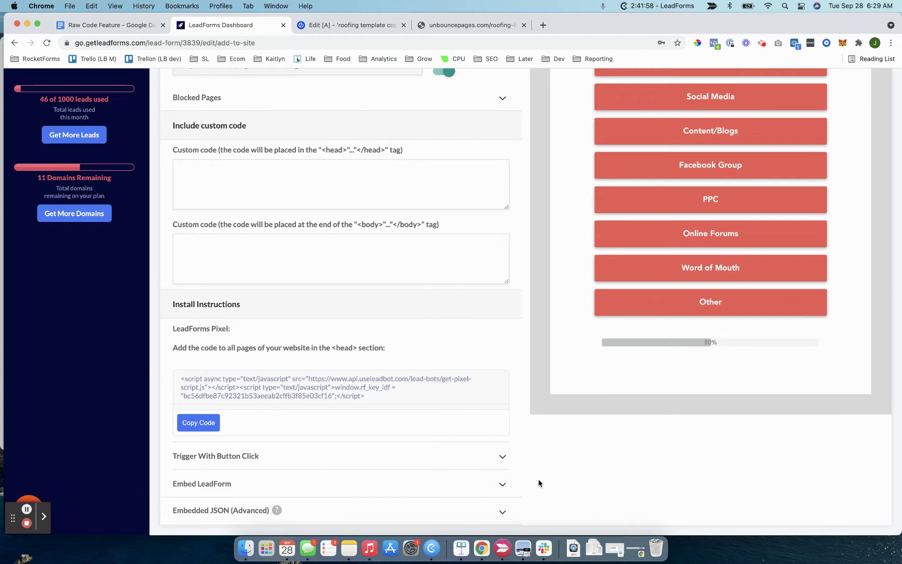
pyautogui.click(502, 488)
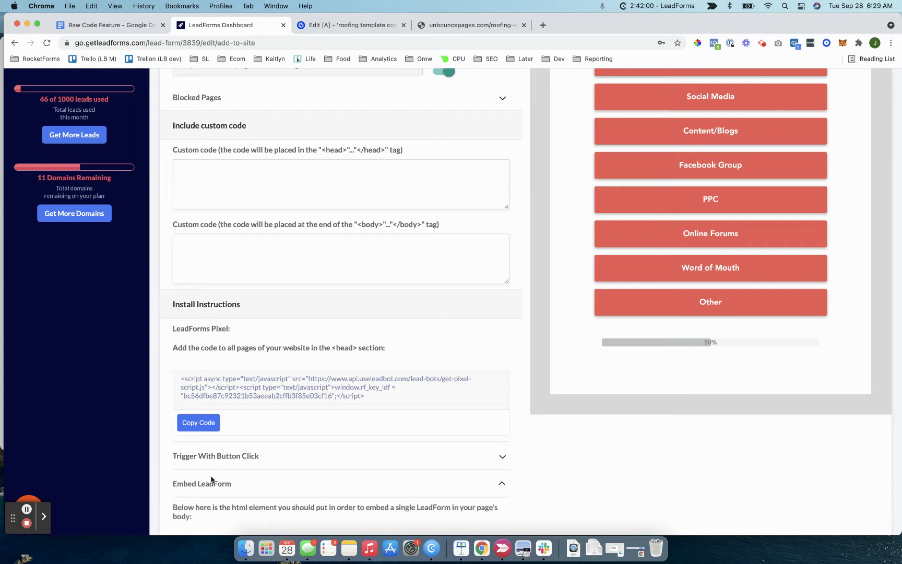
# - Highlight the <div class="leadforms-embd-form"> tag in the multi-form code, then move to the Unbounce roofing editor
pyautogui.moveTo(177, 484); pyautogui.dragTo(280, 487)
pyautogui.scroll(-5, 280, 487)
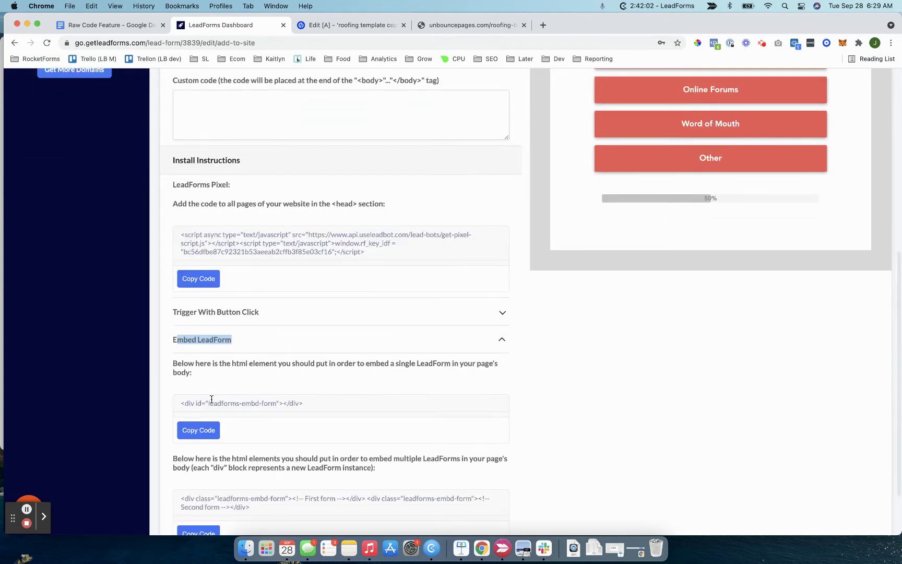
pyautogui.scroll(-2, 321, 405)
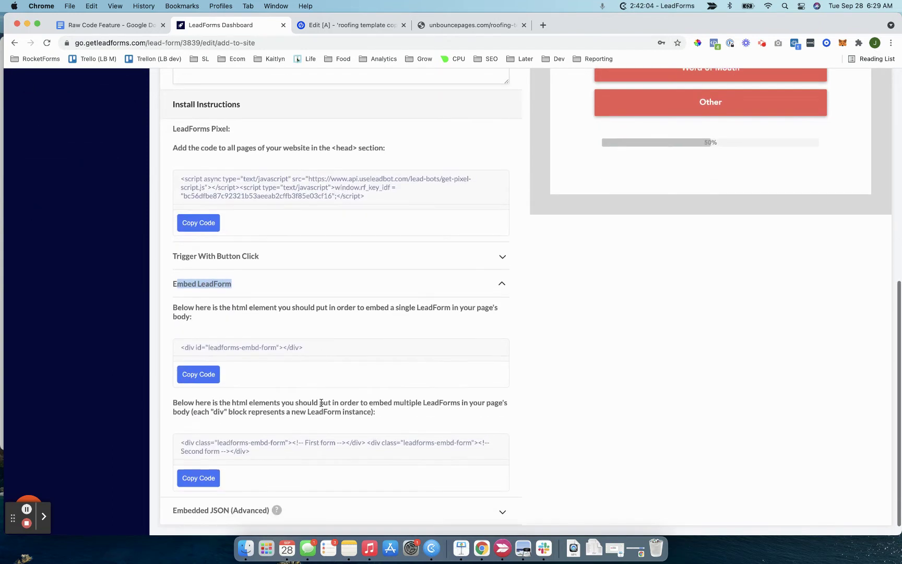
pyautogui.moveTo(182, 442); pyautogui.dragTo(292, 442)
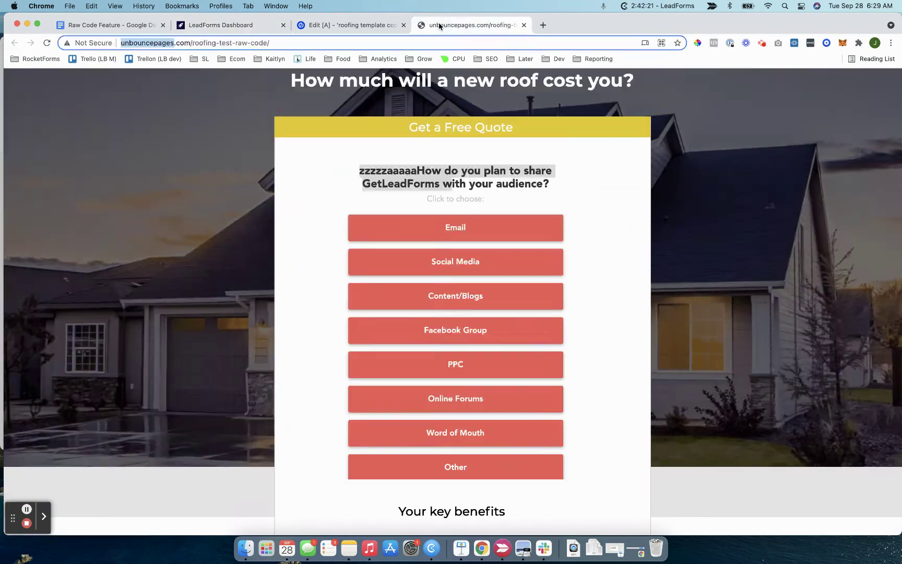
pyautogui.click(442, 25)
pyautogui.click(328, 27)
# - Delete the old Custom HTML placeholder under 'Get a Free Quote' and drag in a new Custom HTML block
pyautogui.scroll(5, 365, 234)
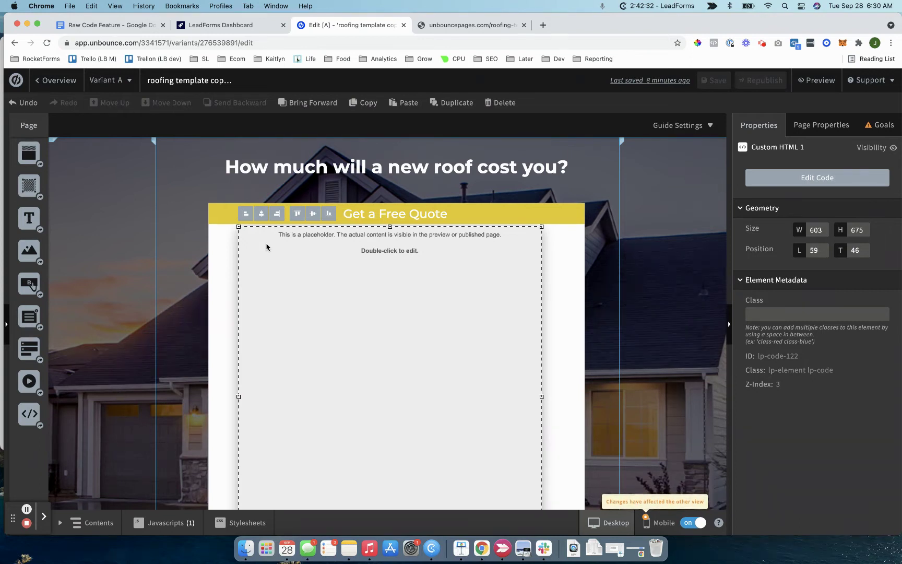
pyautogui.click(263, 262)
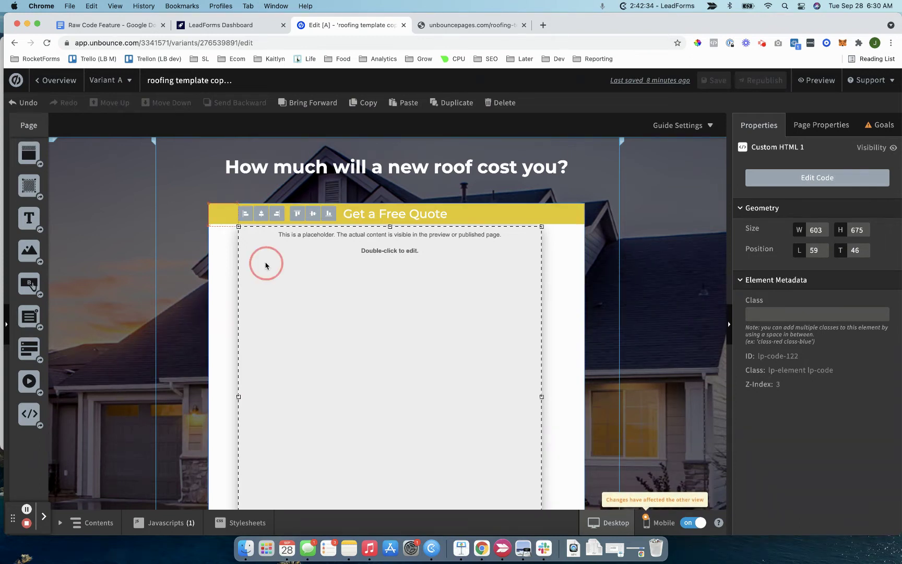
pyautogui.click(486, 283)
pyautogui.press('Delete')
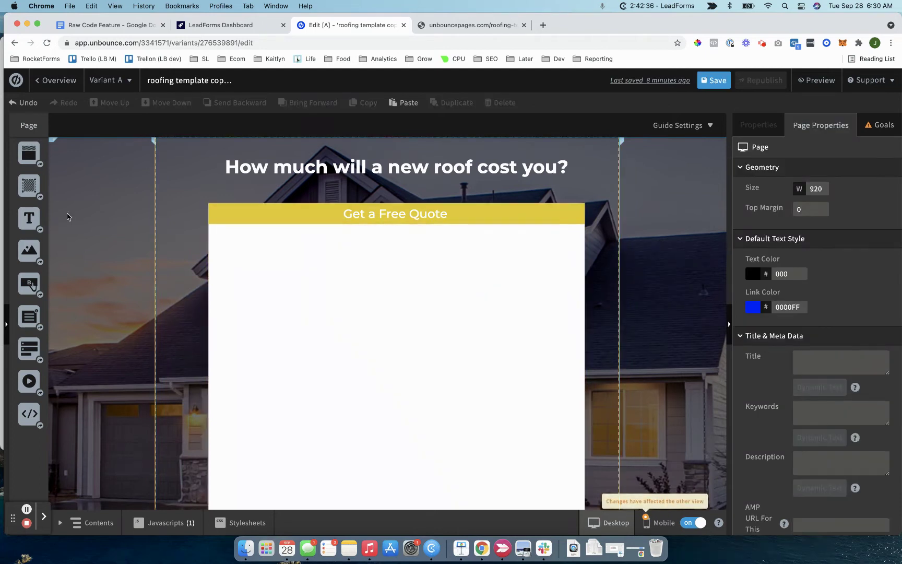
pyautogui.moveTo(29, 414); pyautogui.dragTo(244, 258)
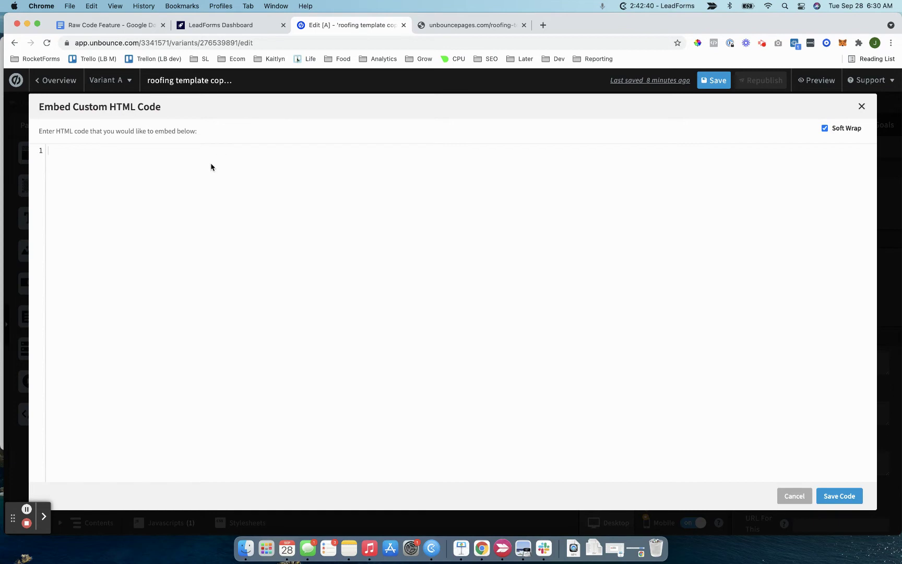
# - Copy the <div class="leadforms-embd-form"> opening tag from LeadForms' multi-form code into Unbounce's code dialog
pyautogui.click(216, 28)
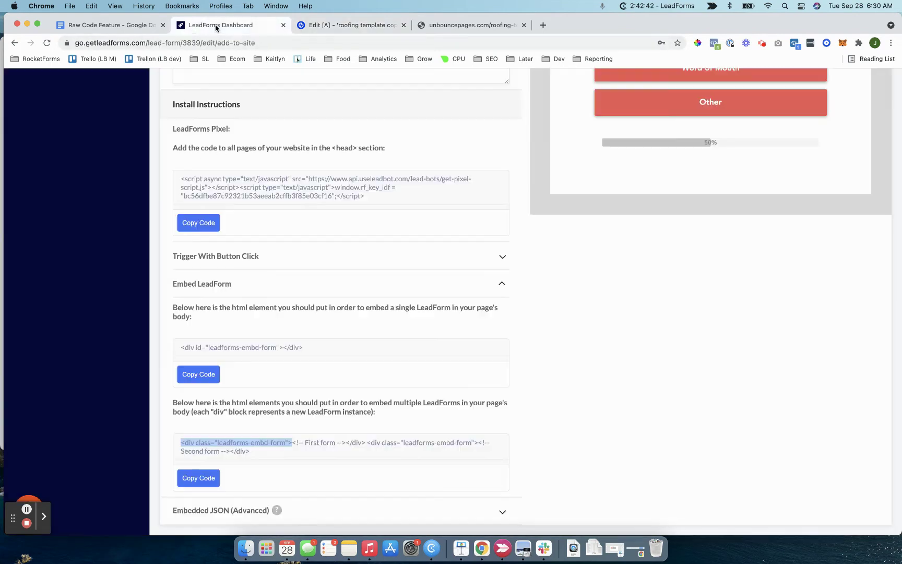
pyautogui.click(243, 442)
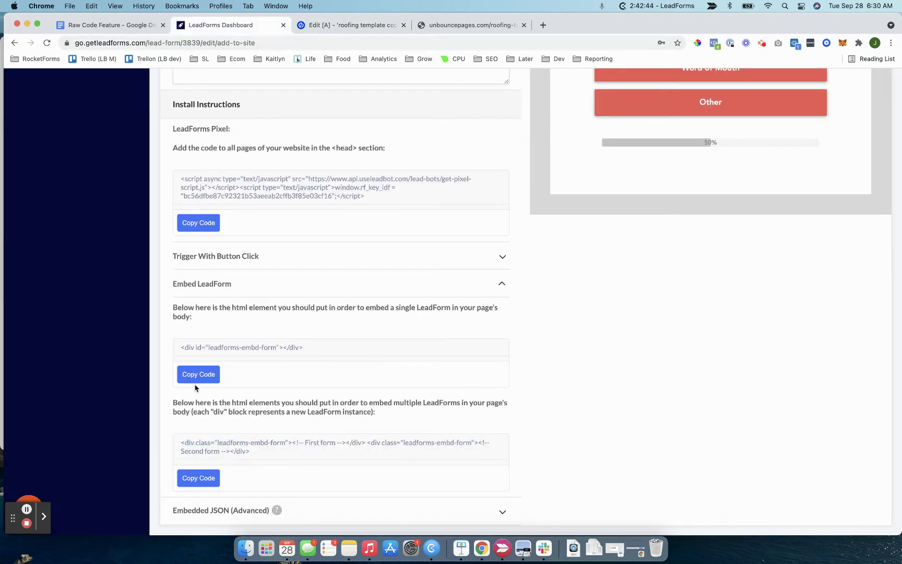
pyautogui.moveTo(179, 442); pyautogui.dragTo(293, 442)
pyautogui.press('cmd+c')
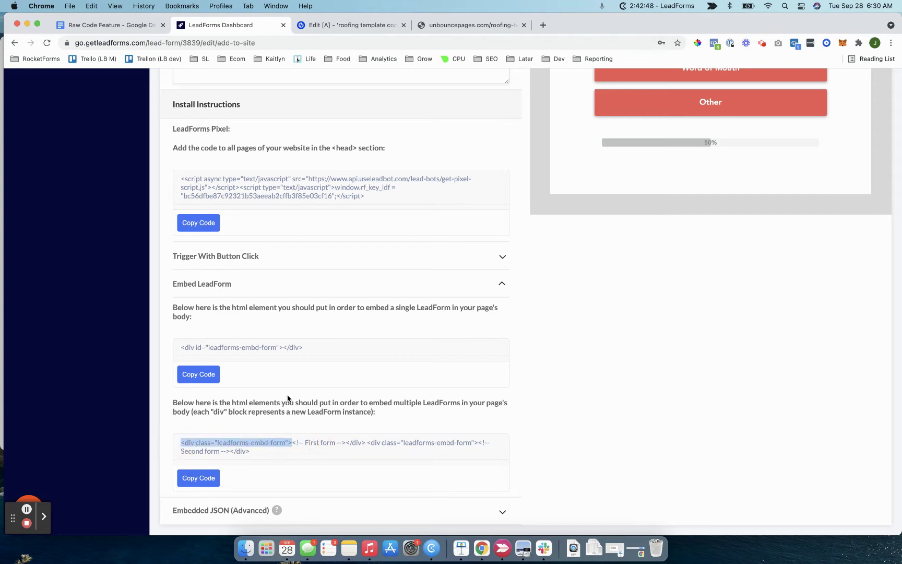
pyautogui.click(460, 24)
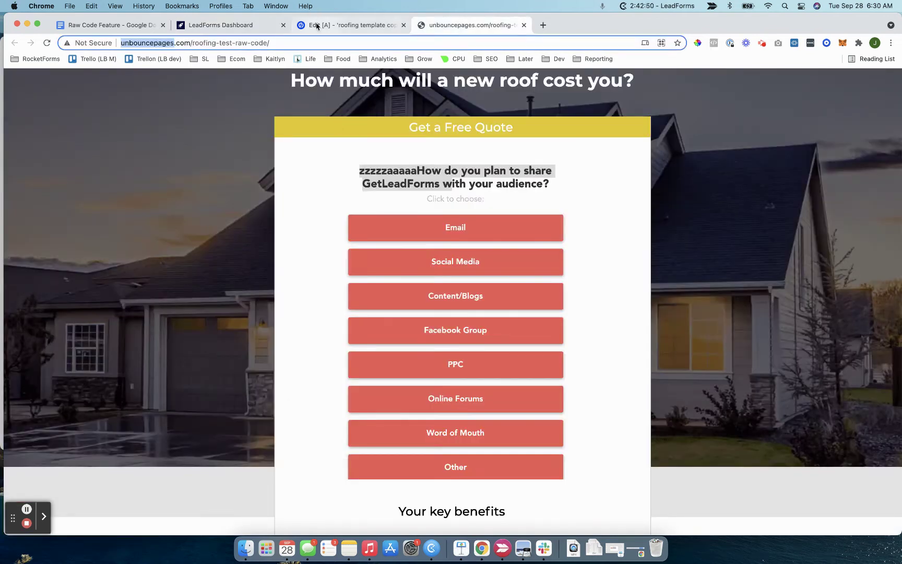
pyautogui.click(334, 24)
# - Paste the leadforms-embd-form div into the new block, save the code, and enlarge the box to fill the quote area
pyautogui.press('cmd+v')
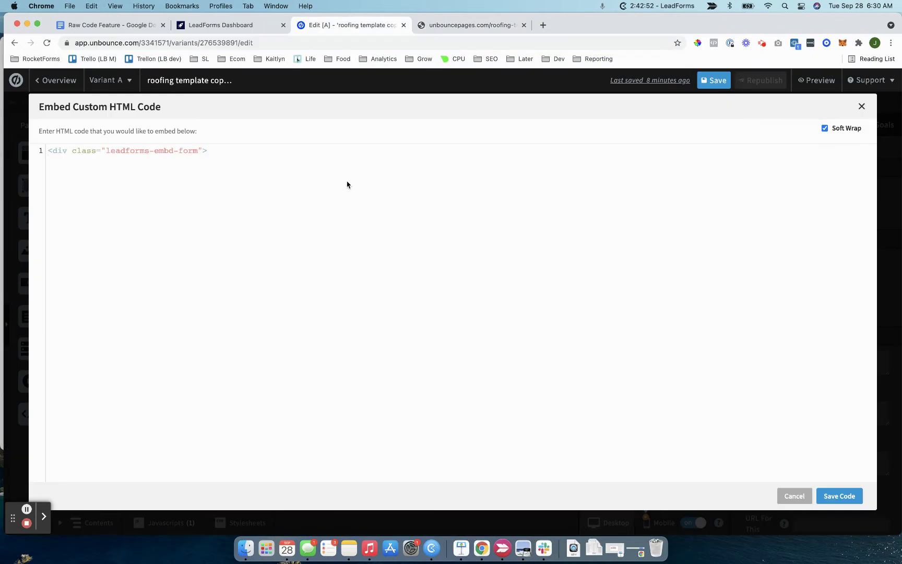
pyautogui.click(825, 493)
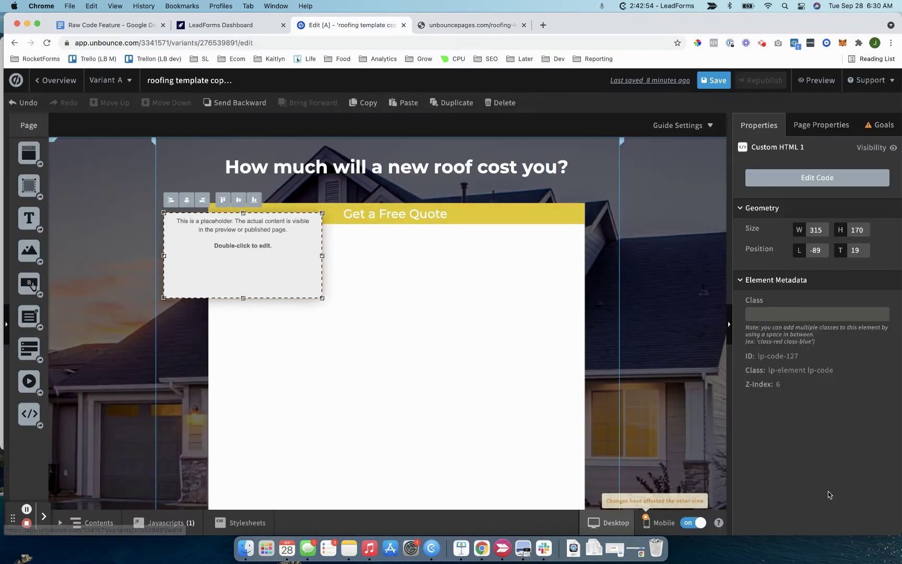
pyautogui.click(355, 293)
pyautogui.moveTo(355, 293); pyautogui.dragTo(324, 293)
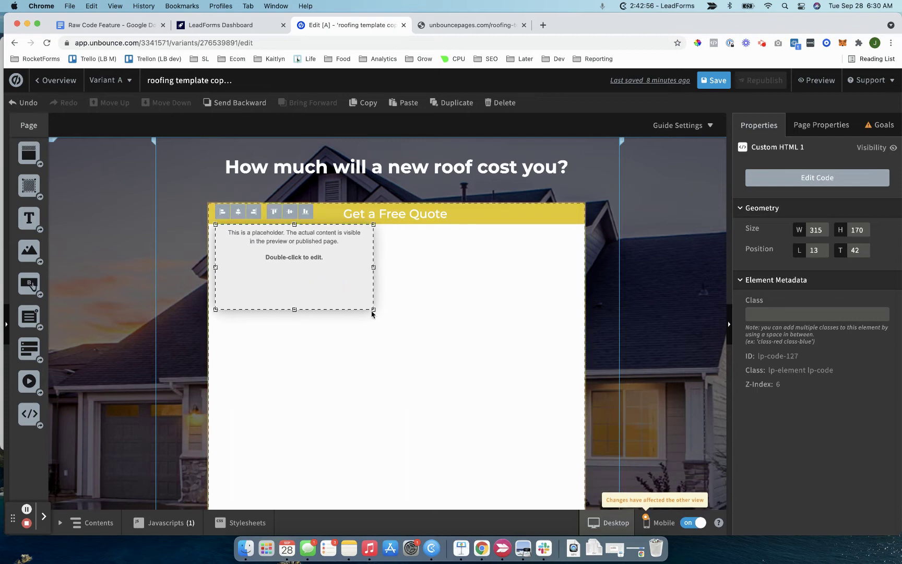
pyautogui.moveTo(374, 309); pyautogui.dragTo(578, 501)
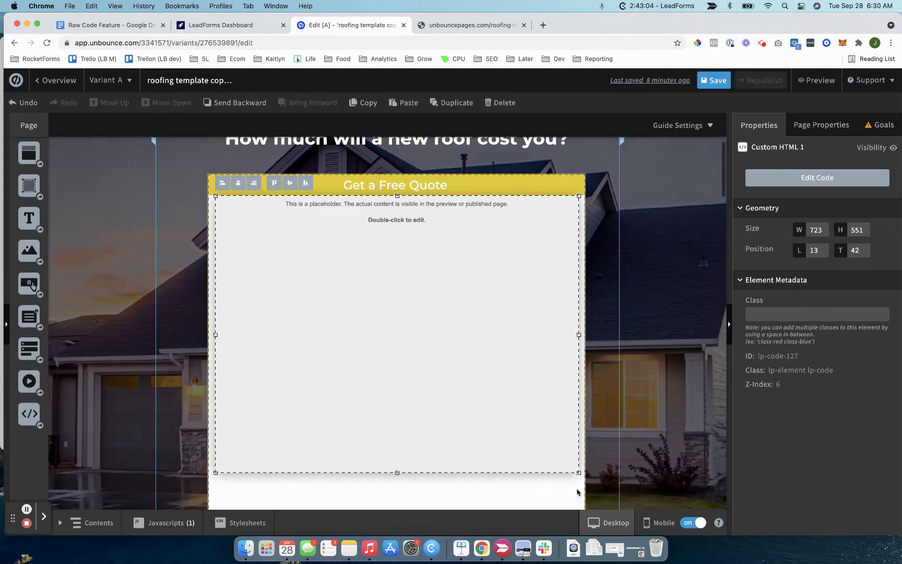
# - Position the Custom HTML box centred, directly under the 'Get a Free Quote' header
pyautogui.scroll(-3, 522, 313)
pyautogui.moveTo(391, 173); pyautogui.dragTo(374, 253)
pyautogui.scroll(3, 374, 254)
pyautogui.click(346, 304)
pyautogui.moveTo(346, 304); pyautogui.dragTo(345, 268)
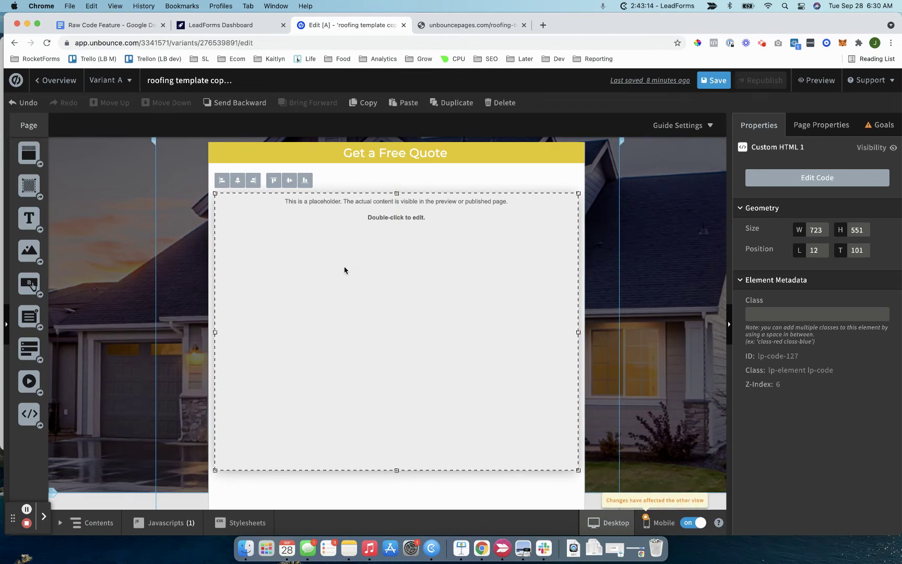
pyautogui.rightClick(344, 269)
pyautogui.press('Escape')
pyautogui.moveTo(294, 248); pyautogui.dragTo(292, 233)
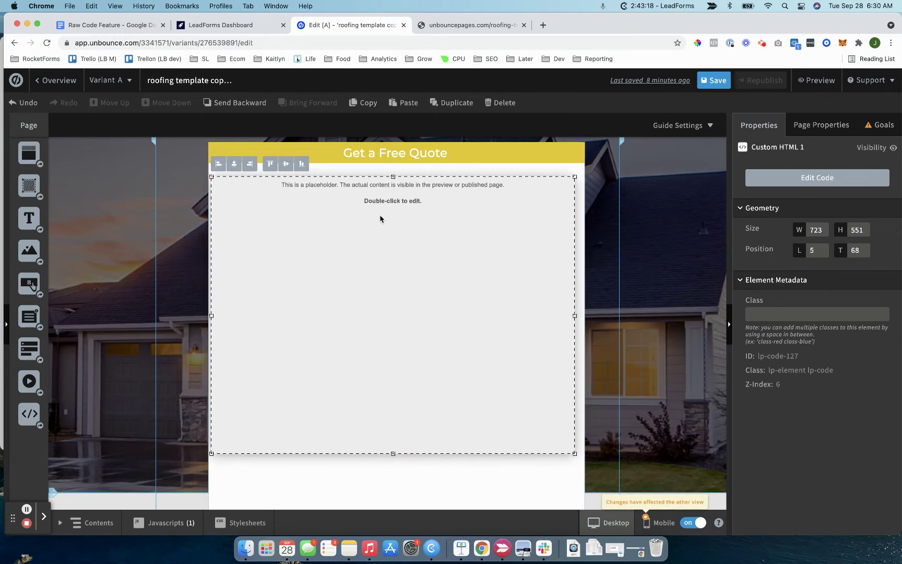
pyautogui.moveTo(380, 218); pyautogui.dragTo(383, 215)
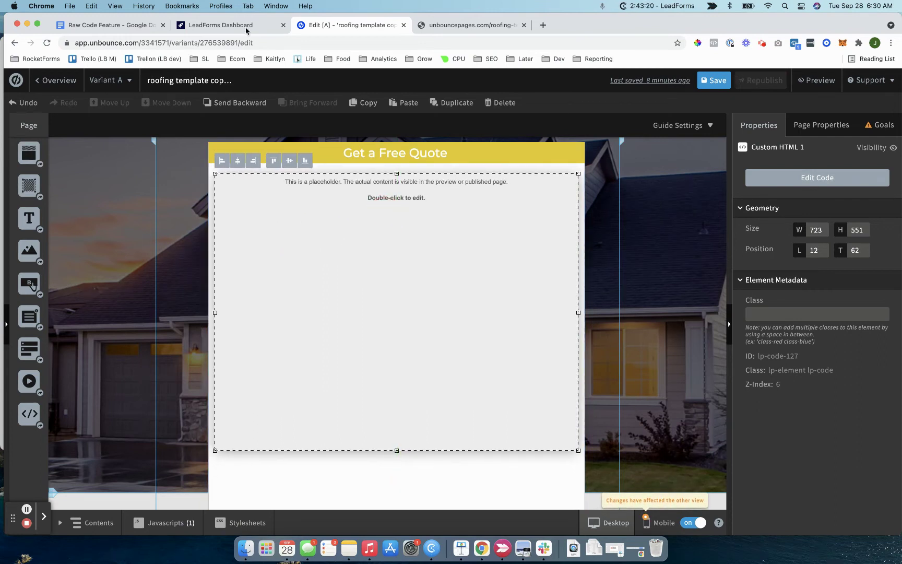
pyautogui.click(233, 26)
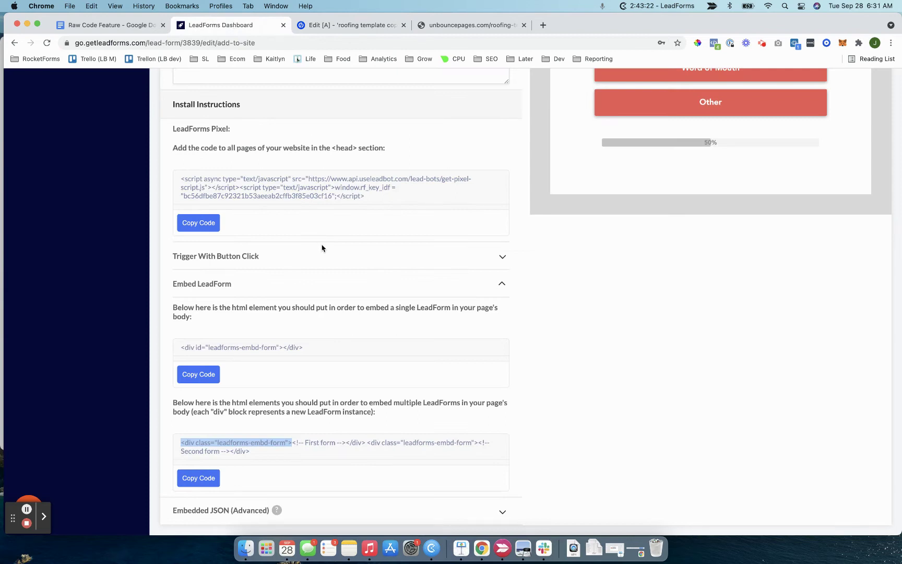
# - Collapse the Embed LeadForm instructions section on the LeadForms dashboard
pyautogui.scroll(10, 322, 248)
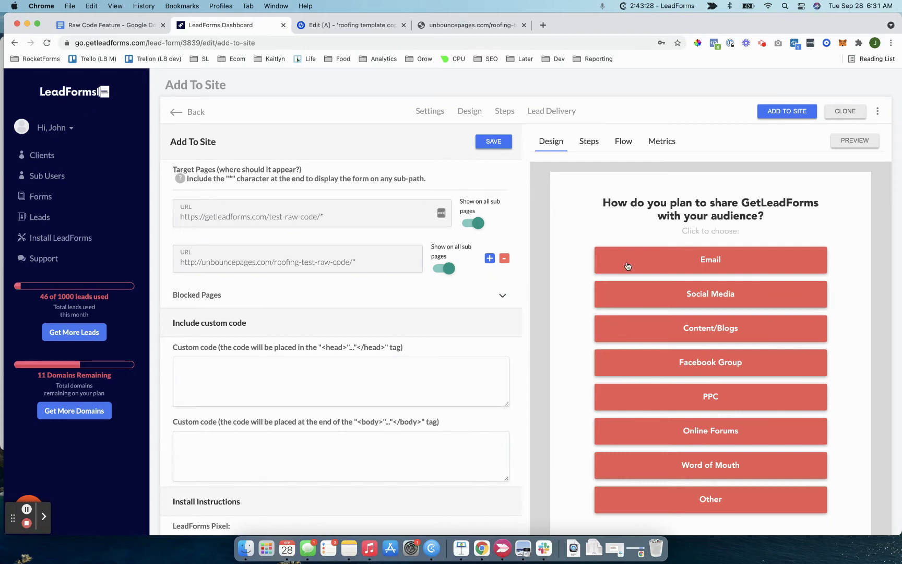
pyautogui.scroll(-10, 485, 340)
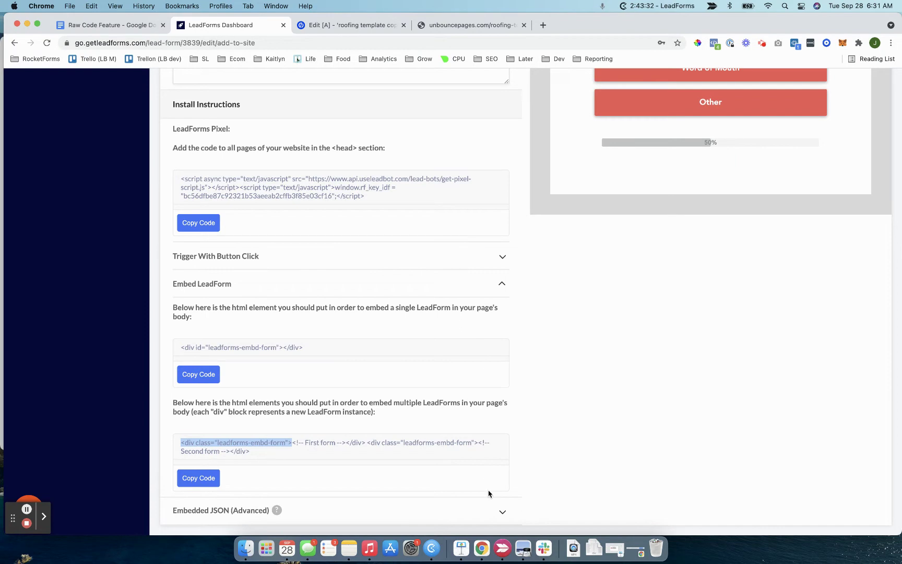
pyautogui.click(499, 290)
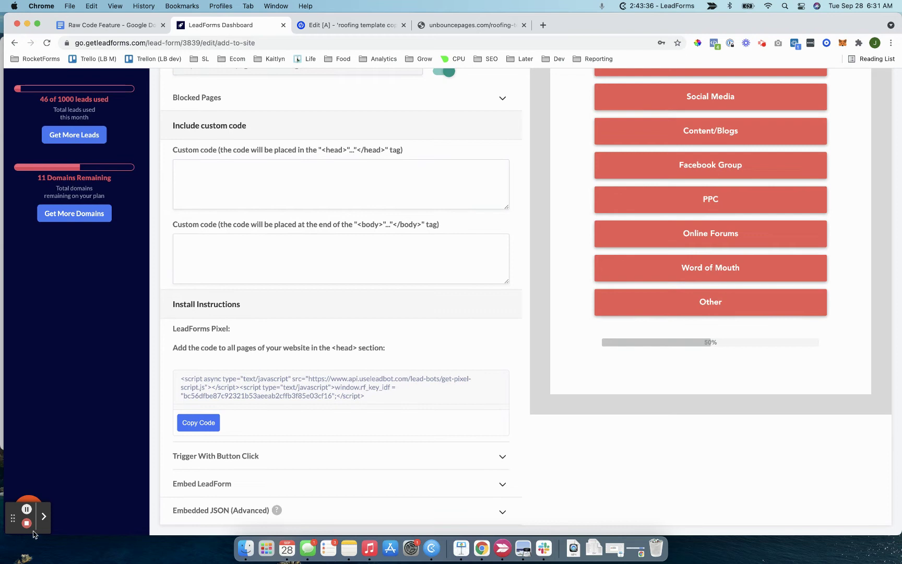
# - Expand the Embedded JSON (Advanced) section below it
pyautogui.click(44, 517)
pyautogui.click(81, 517)
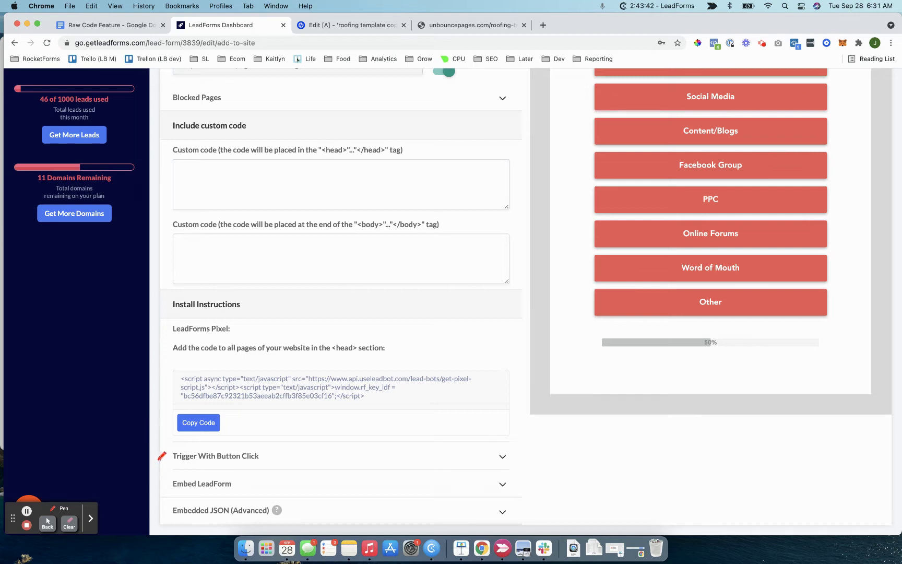
pyautogui.moveTo(164, 461)
pyautogui.mouseDown()
pyautogui.moveTo(158, 483)
pyautogui.moveTo(195, 504)
pyautogui.mouseUp()
pyautogui.moveTo(255, 497)
pyautogui.mouseDown()
pyautogui.moveTo(464, 506)
pyautogui.moveTo(335, 455)
pyautogui.moveTo(217, 455)
pyautogui.mouseUp()
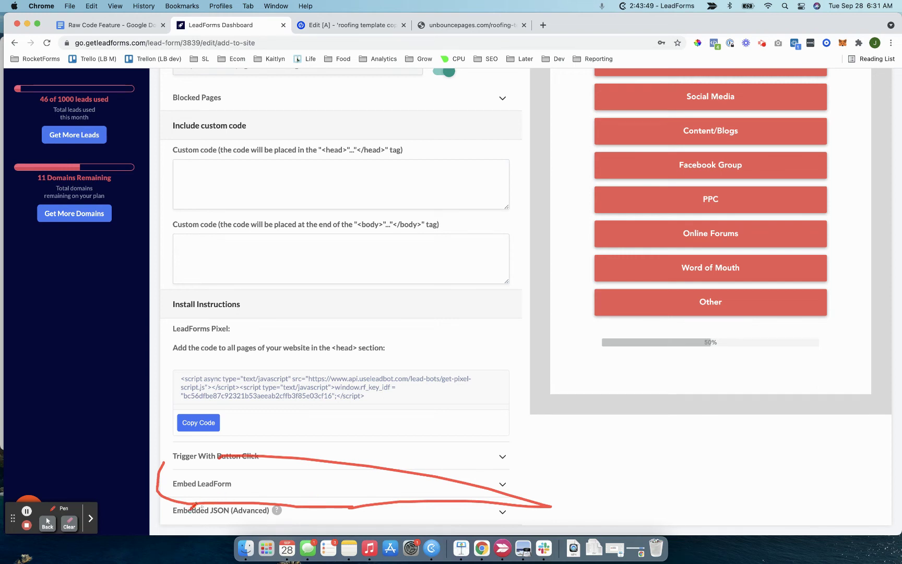
pyautogui.moveTo(173, 516); pyautogui.dragTo(259, 516)
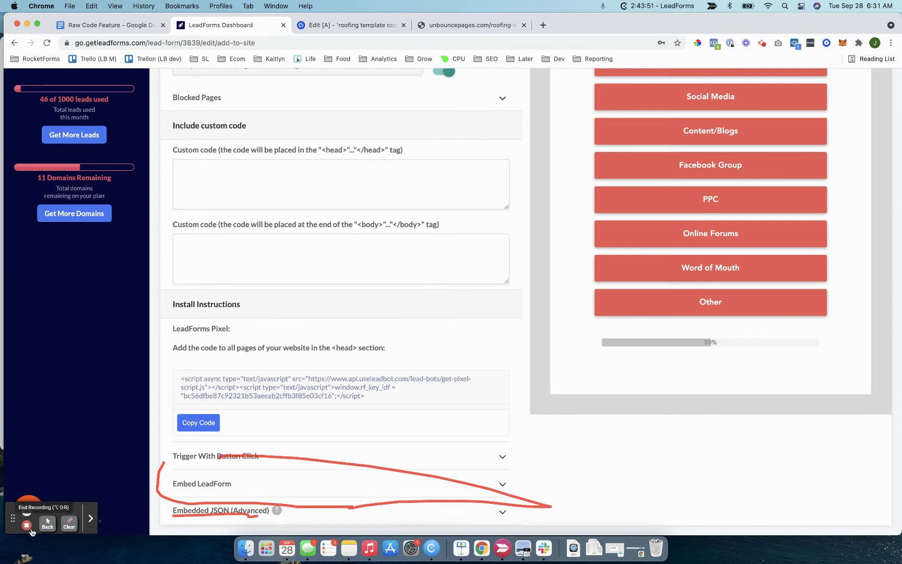
pyautogui.click(69, 522)
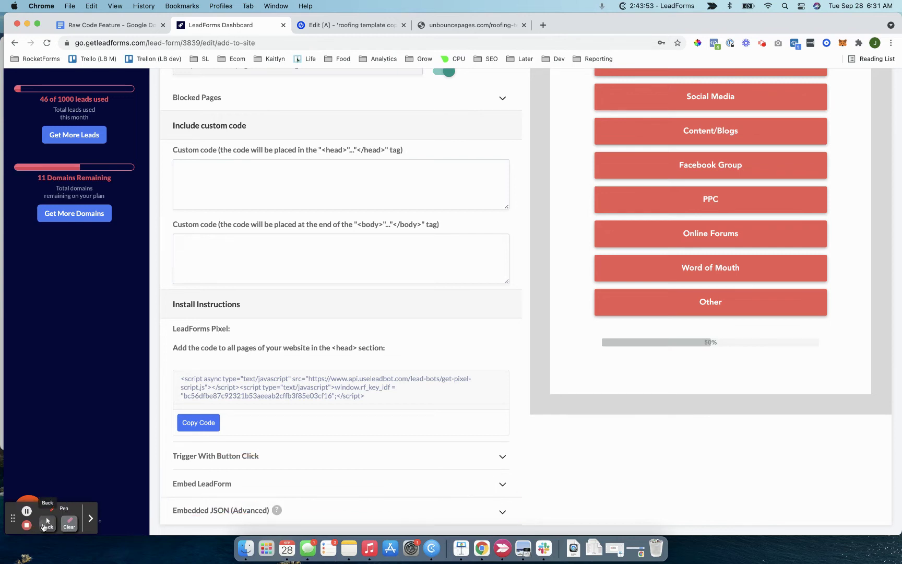
pyautogui.click(48, 522)
pyautogui.click(507, 514)
# - Generate the form's raw embed code in the Embedded JSON (Advanced) section
pyautogui.scroll(-2, 465, 451)
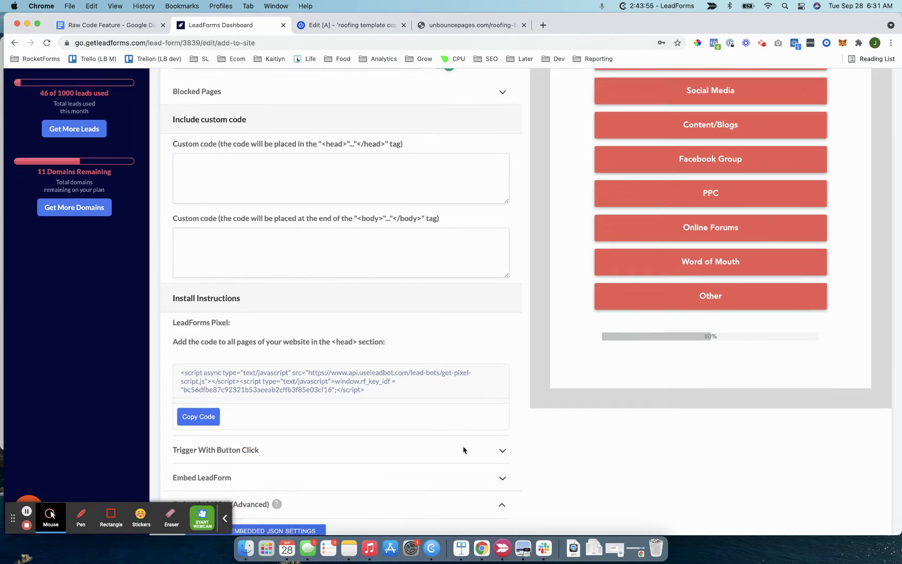
pyautogui.click(225, 518)
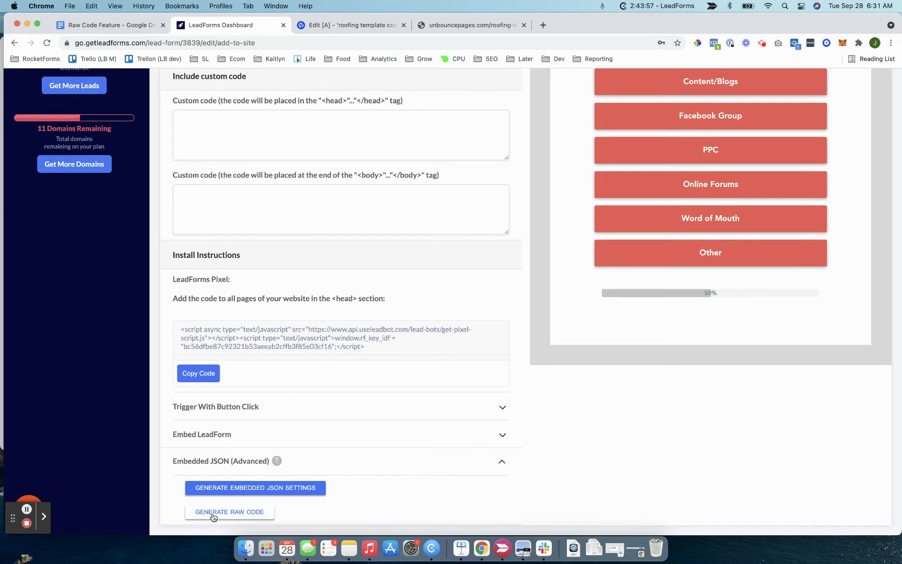
pyautogui.click(233, 517)
pyautogui.click(236, 516)
pyautogui.click(242, 517)
pyautogui.click(261, 509)
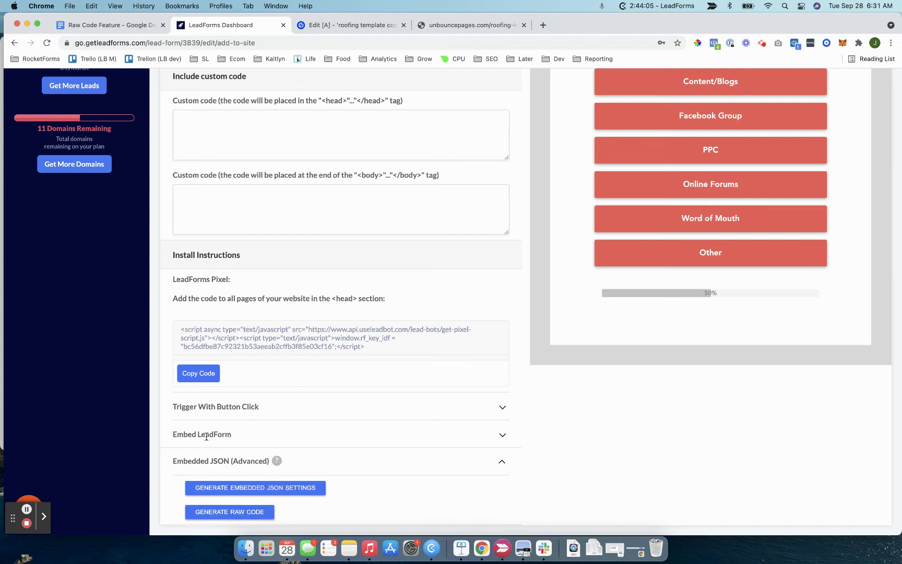
pyautogui.click(216, 514)
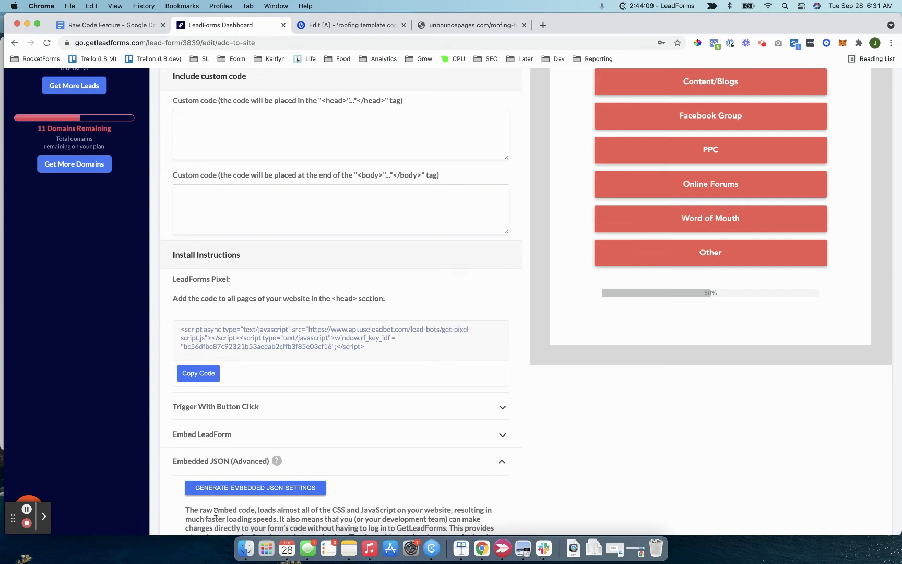
# - Expand the JSON Code box and copy all of the form's JSON code
pyautogui.scroll(-4, 215, 512)
pyautogui.moveTo(174, 481); pyautogui.dragTo(365, 480)
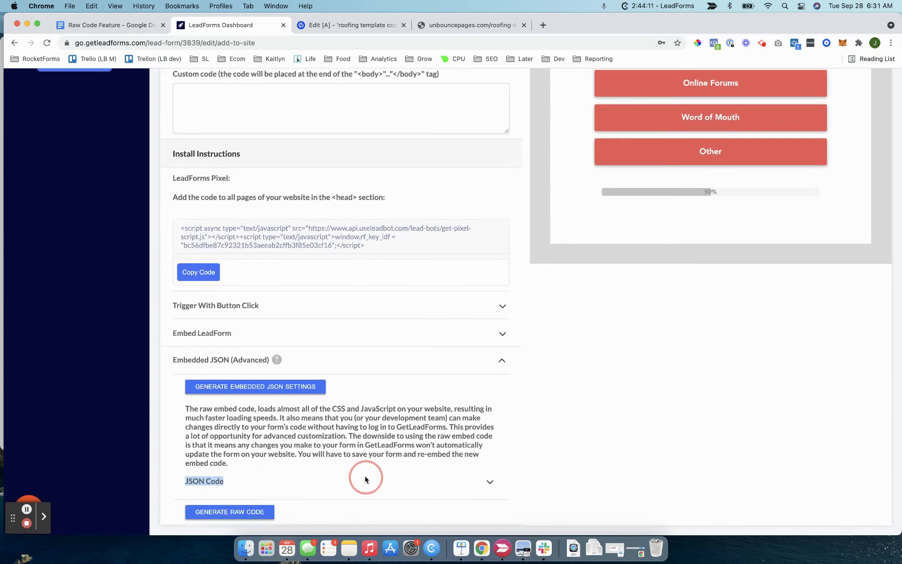
pyautogui.click(490, 483)
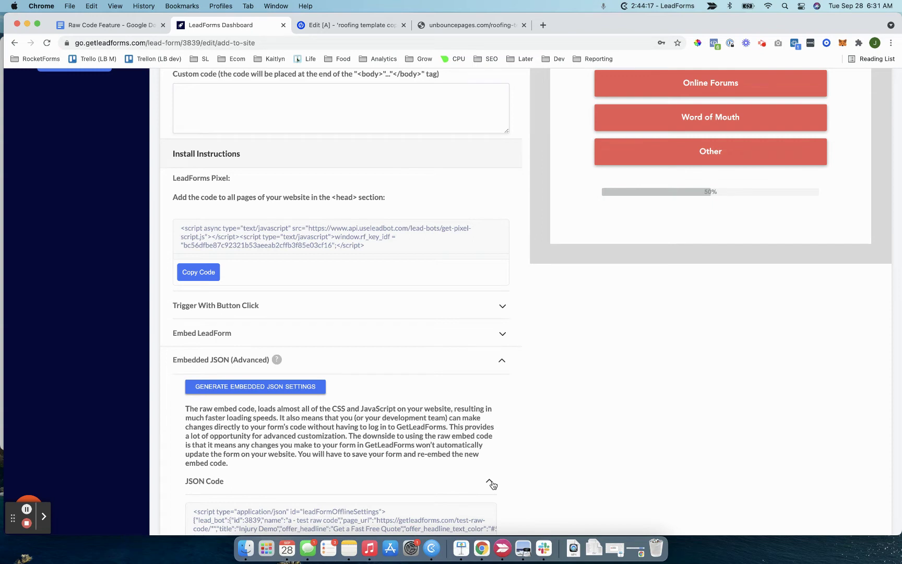
pyautogui.scroll(-5, 491, 485)
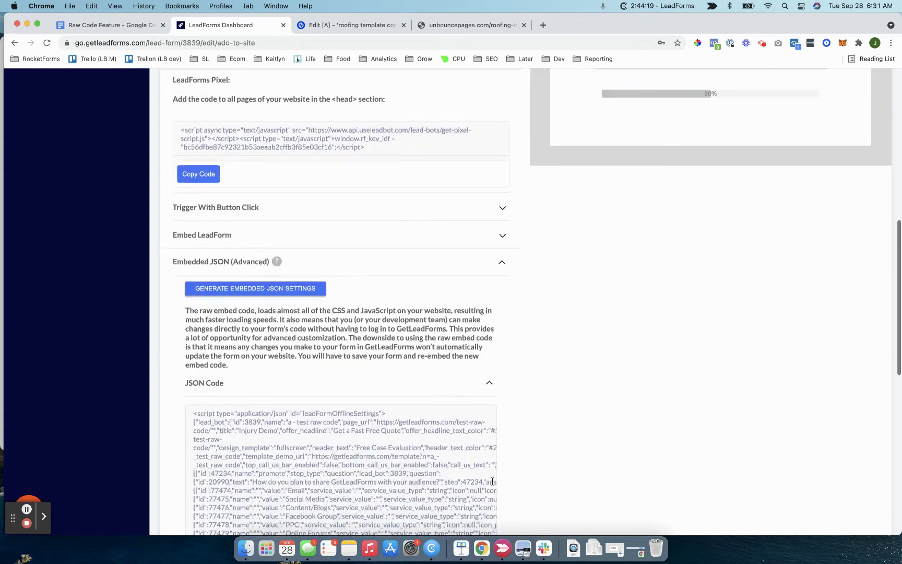
pyautogui.scroll(2, 493, 481)
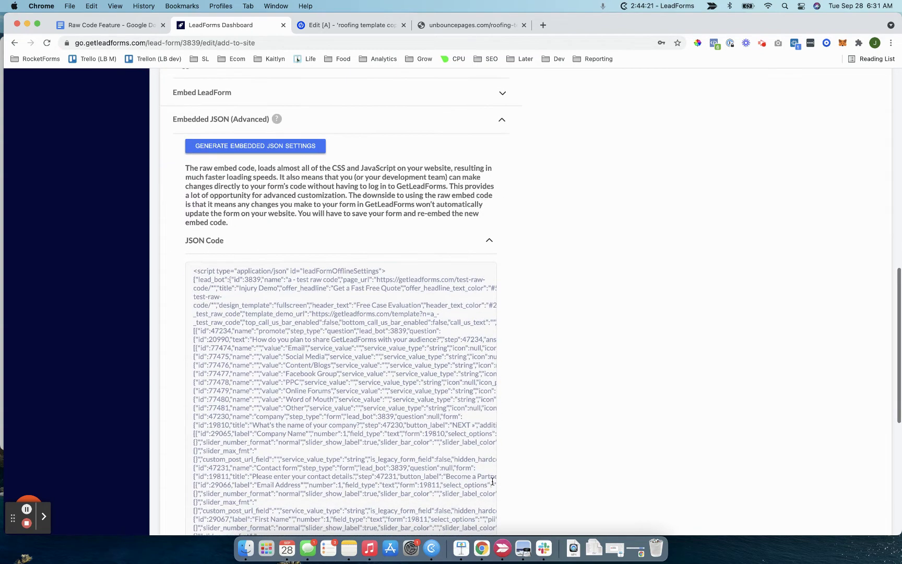
pyautogui.scroll(-3, 313, 355)
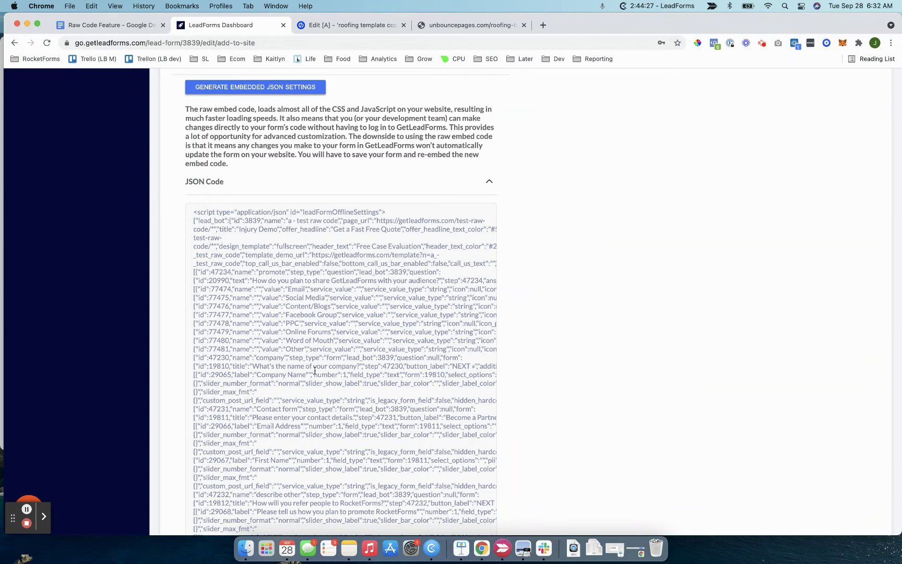
pyautogui.scroll(-10, 315, 370)
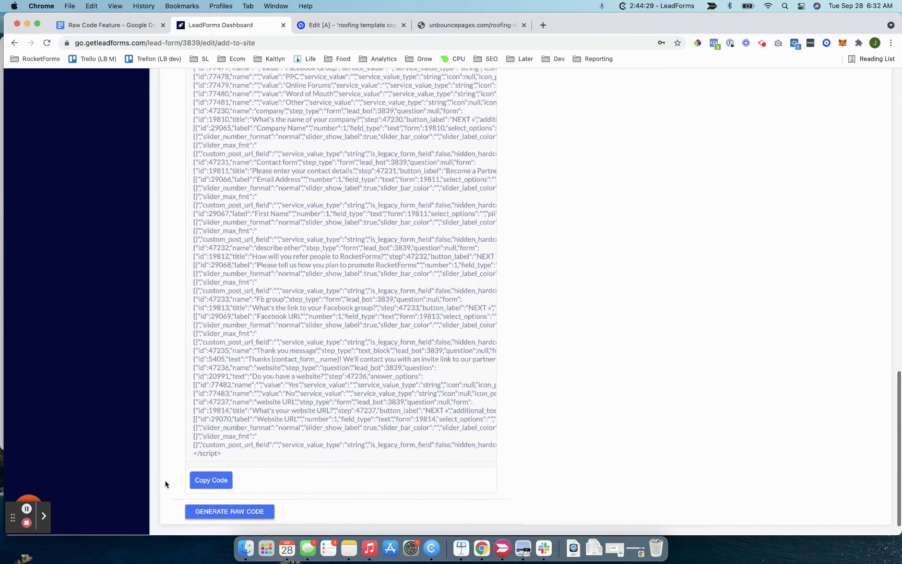
pyautogui.click(211, 480)
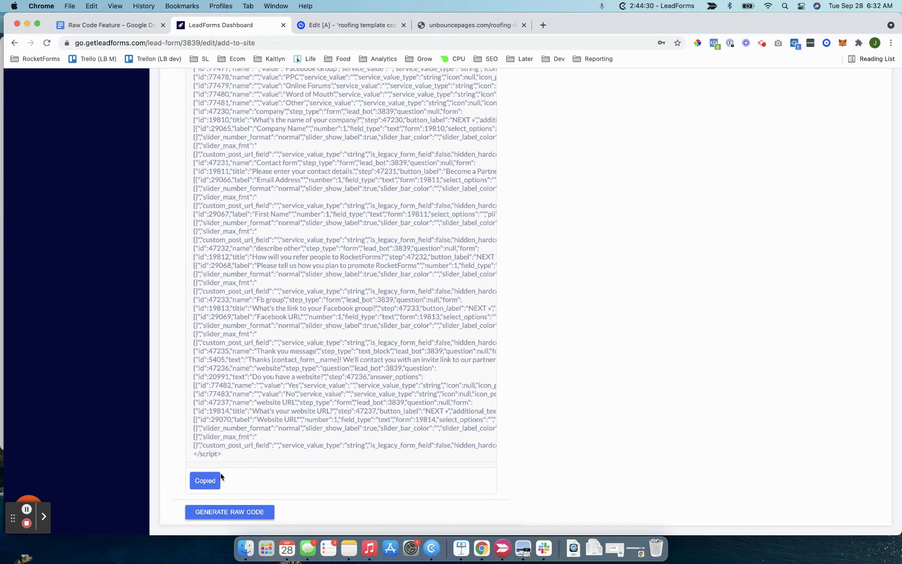
pyautogui.click(335, 26)
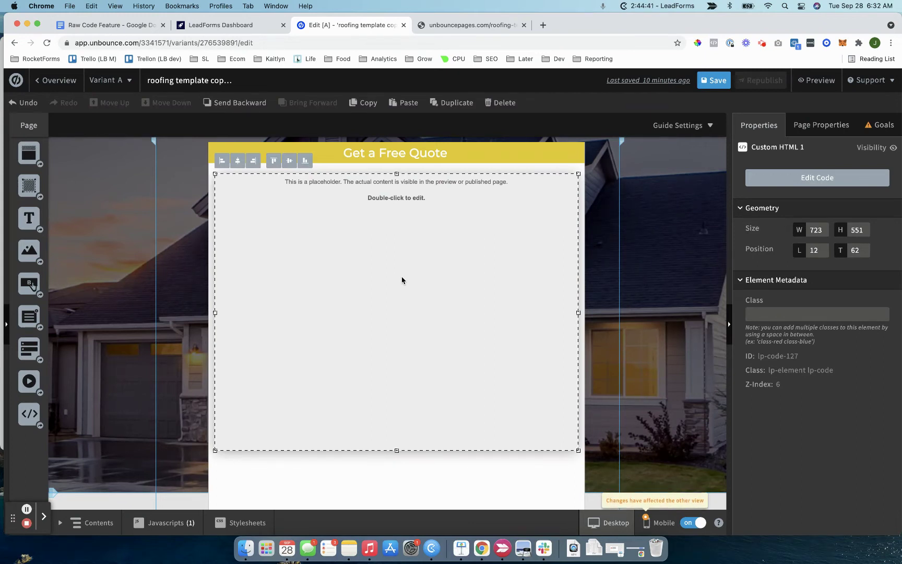
# - Check the page's script placement options, then close the script manager without adding a script
pyautogui.click(167, 524)
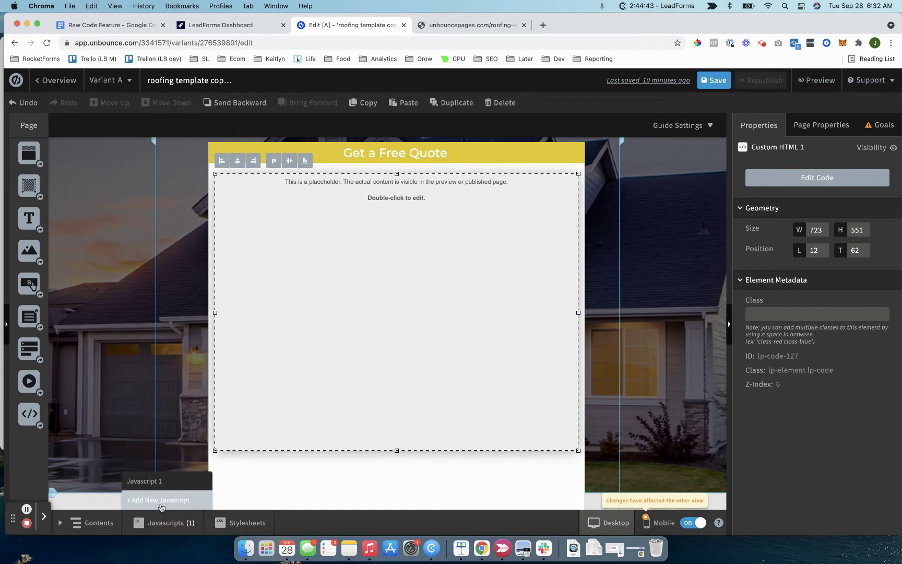
pyautogui.click(157, 502)
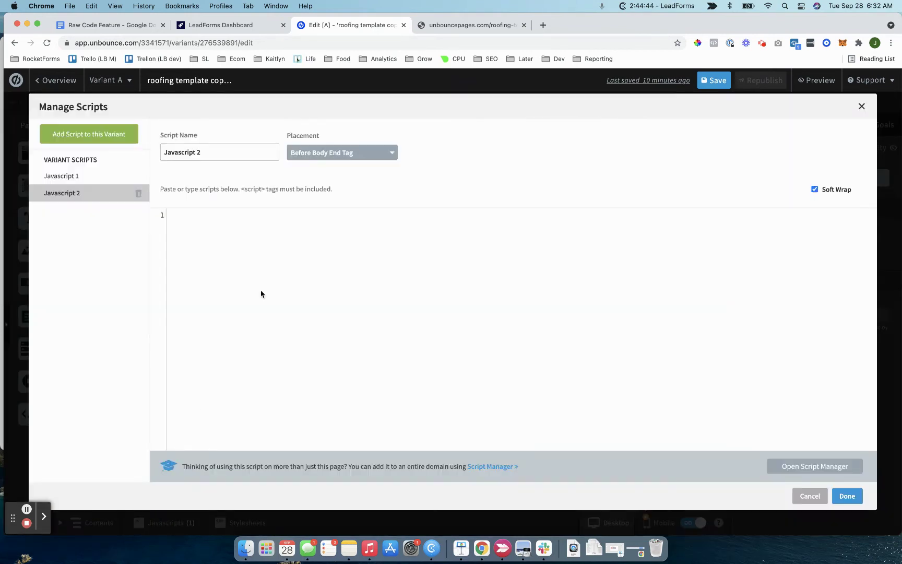
pyautogui.click(289, 151)
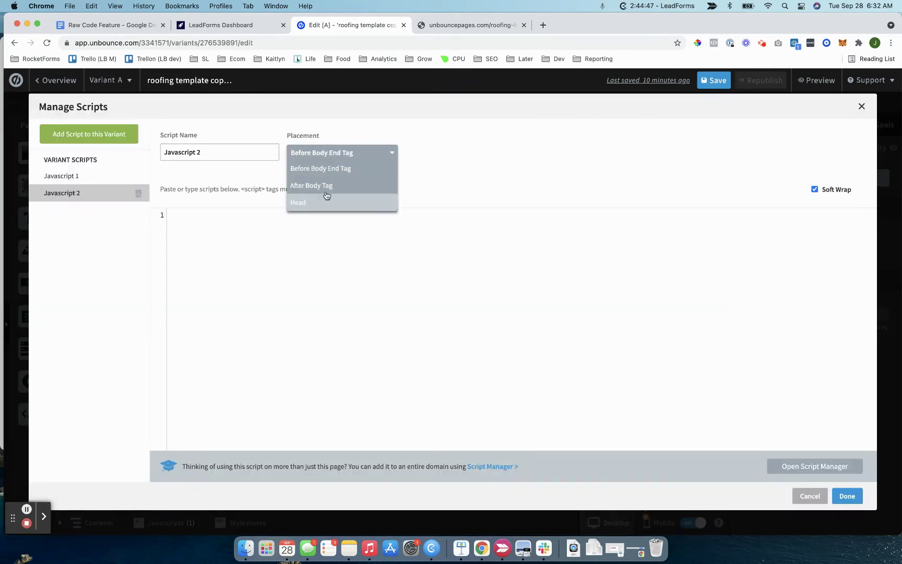
pyautogui.click(862, 108)
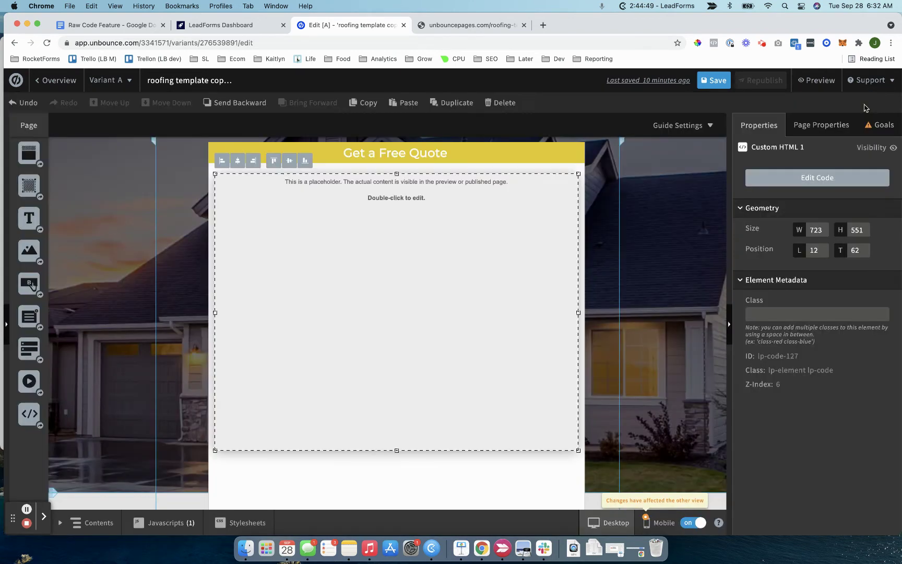
# - Paste the JSON script on a new line after the embed div, and save the code and page
pyautogui.doubleClick(395, 198)
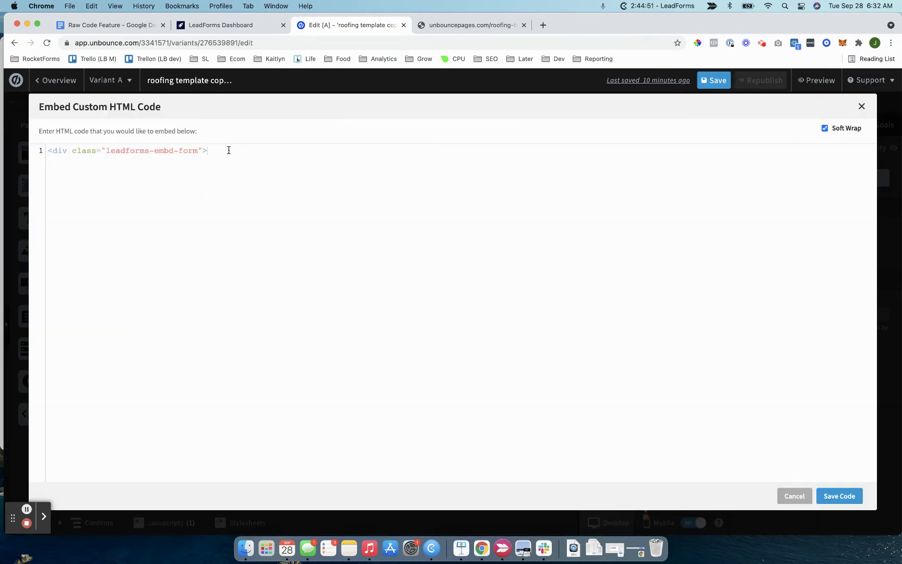
pyautogui.press('Return')
pyautogui.press('super+v')
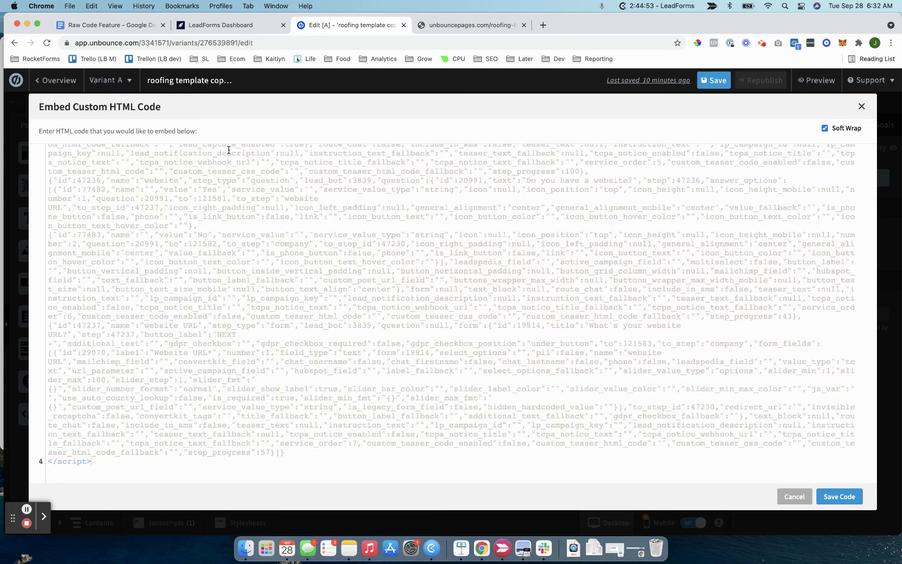
pyautogui.click(833, 494)
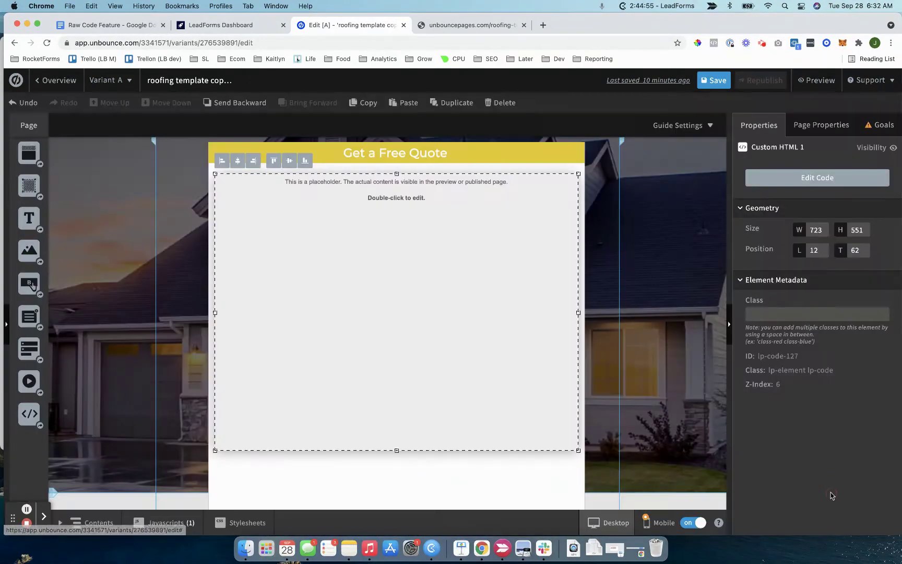
pyautogui.click(707, 81)
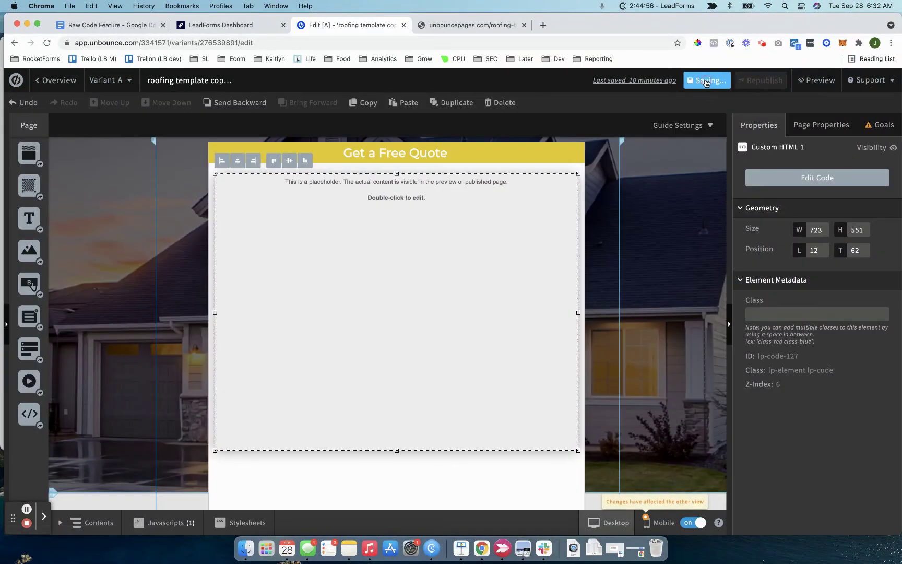
# - Republish the roofing page and copy its live page address
pyautogui.click(761, 80)
pyautogui.click(545, 427)
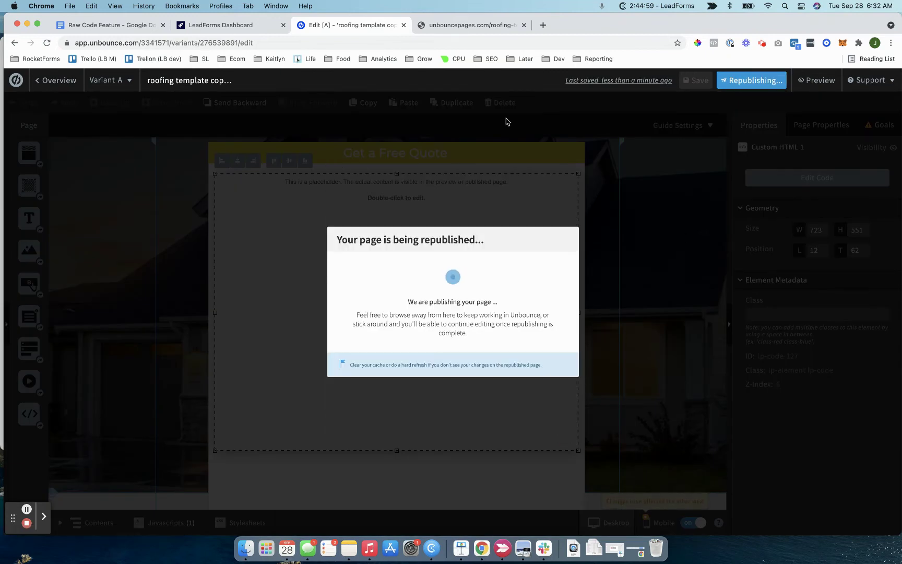
pyautogui.click(472, 25)
pyautogui.click(233, 42)
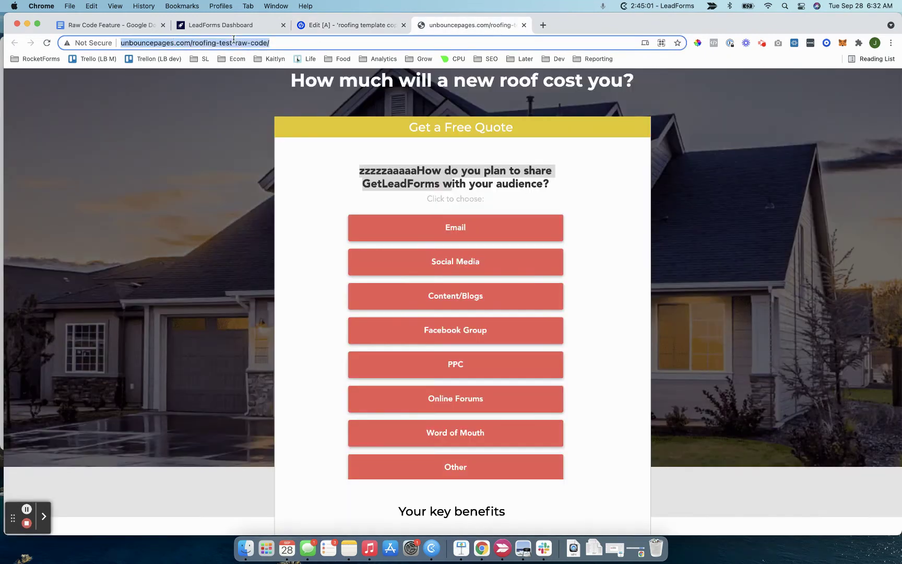
# - Load the live page URL in a new tab and inspect its form question heading
pyautogui.click(542, 25)
pyautogui.press('super+v')
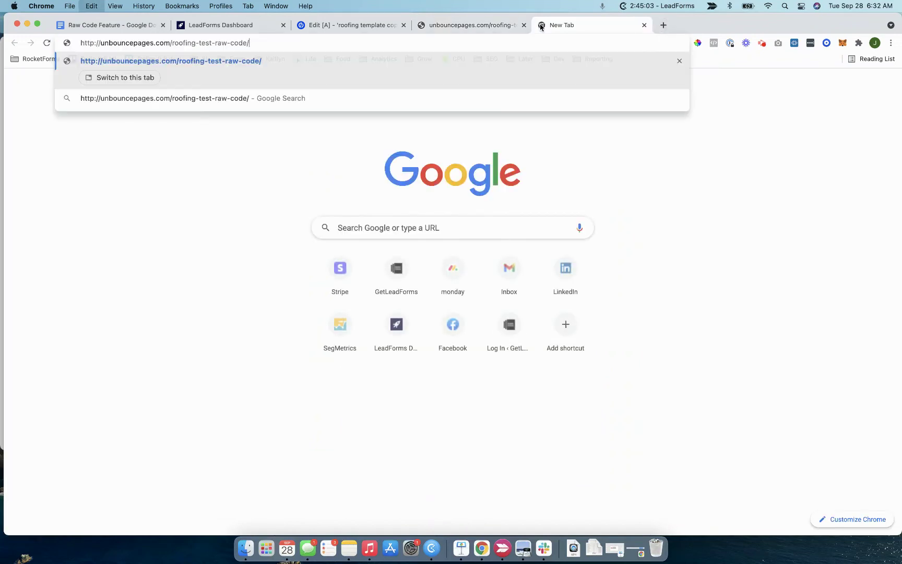
pyautogui.click(357, 26)
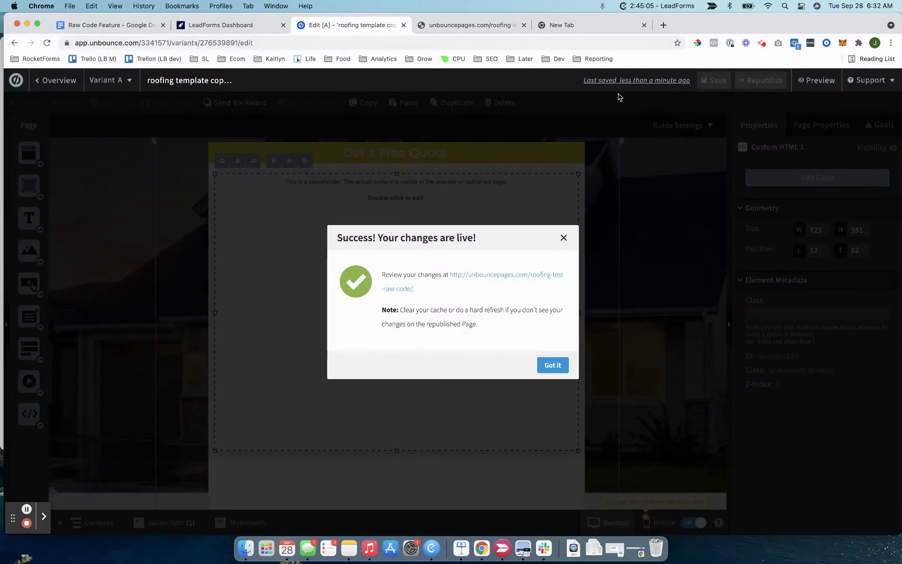
pyautogui.click(554, 25)
pyautogui.press('Return')
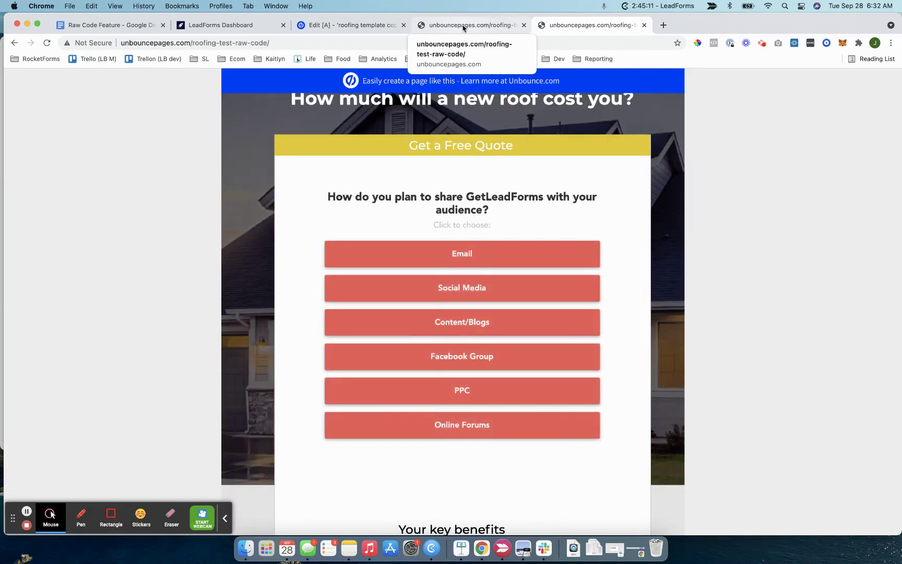
pyautogui.moveTo(315, 208); pyautogui.dragTo(462, 197)
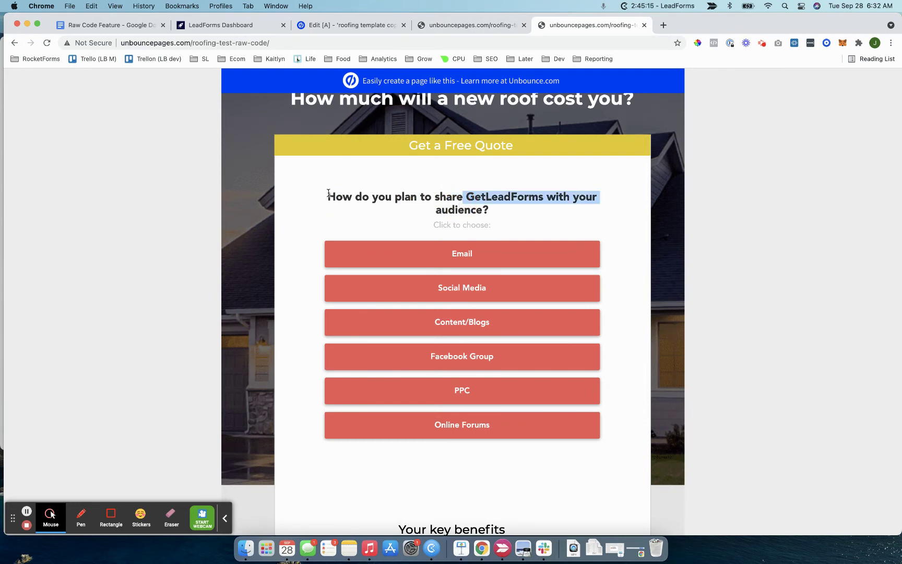
pyautogui.tripleClick(328, 193)
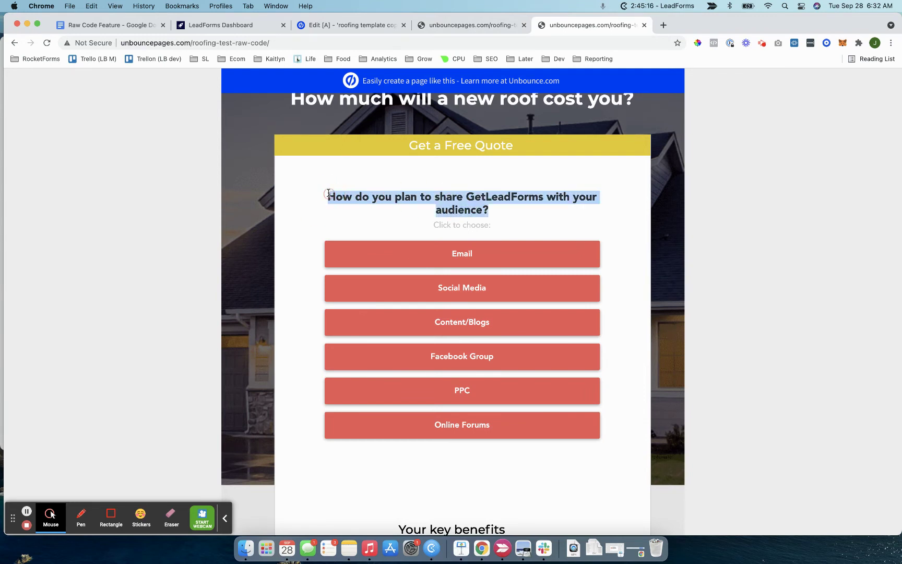
pyautogui.click(238, 27)
pyautogui.scroll(15, 522, 156)
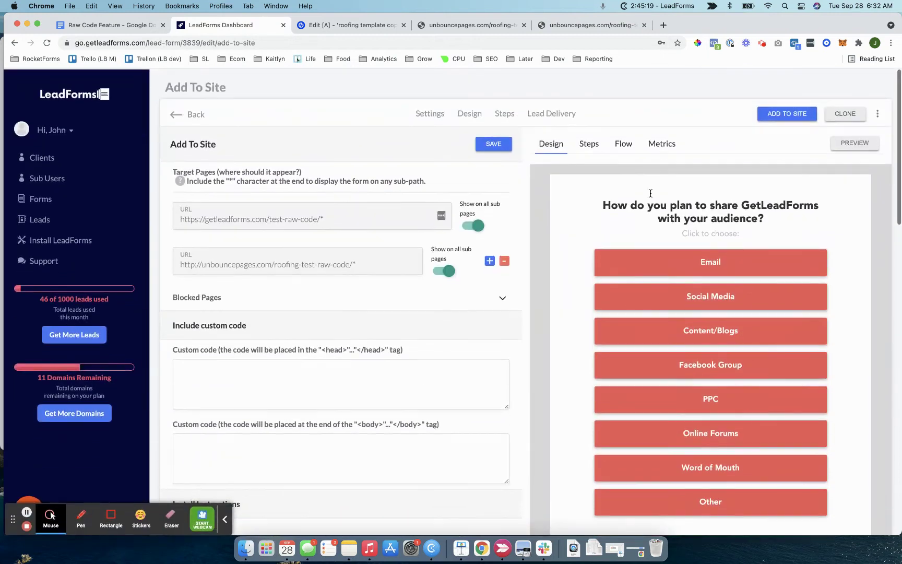
# - Compare the preview's question heading with the live and older copies' zzzzzaaaaa heading
pyautogui.tripleClick(626, 202)
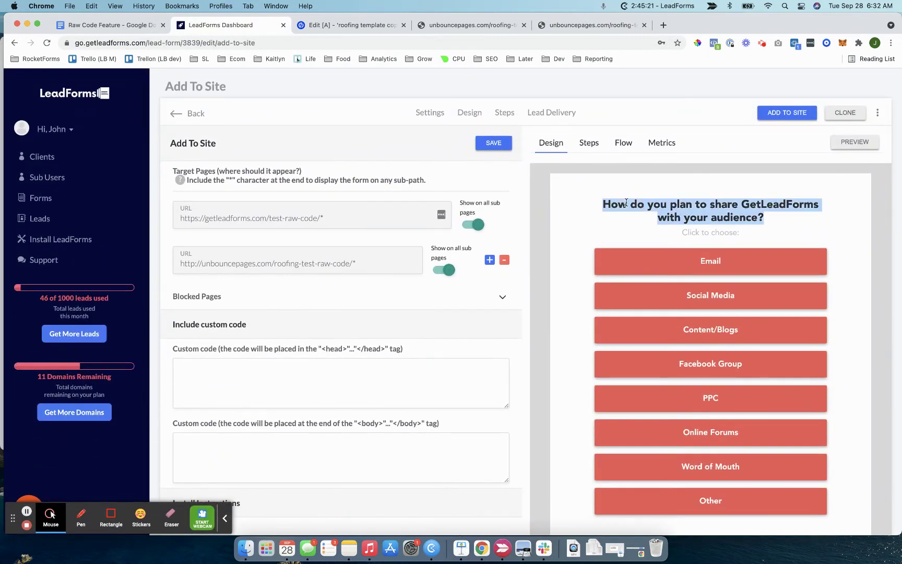
pyautogui.click(597, 23)
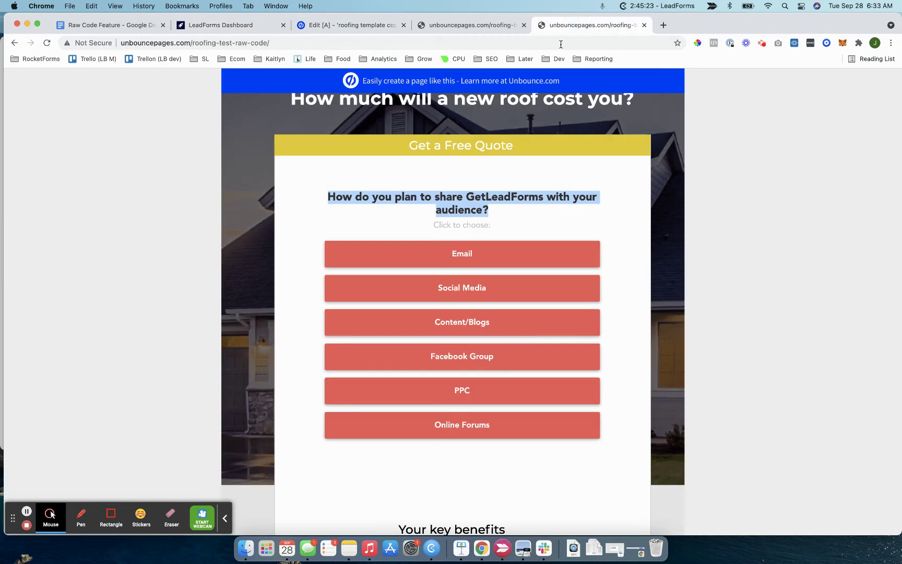
pyautogui.click(447, 25)
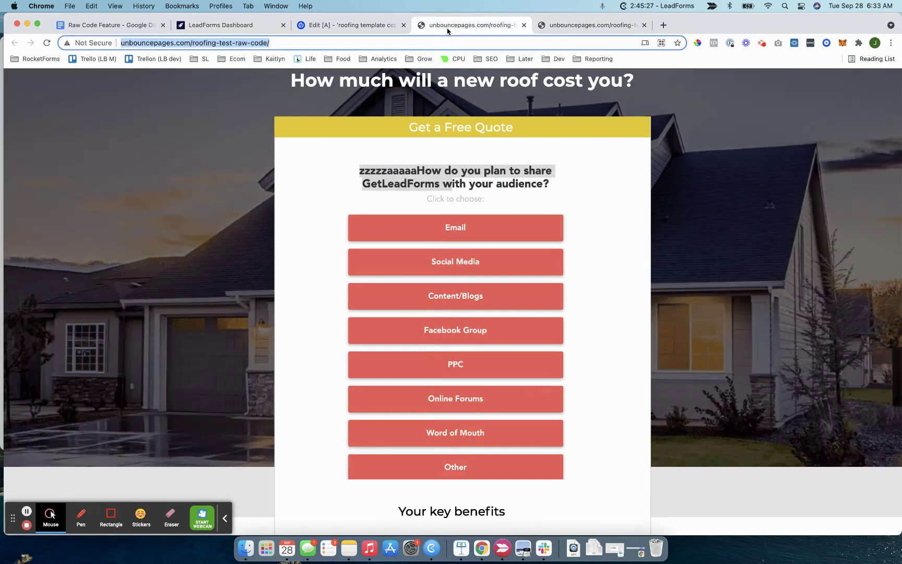
pyautogui.tripleClick(343, 166)
pyautogui.tripleClick(367, 173)
pyautogui.press('super+c')
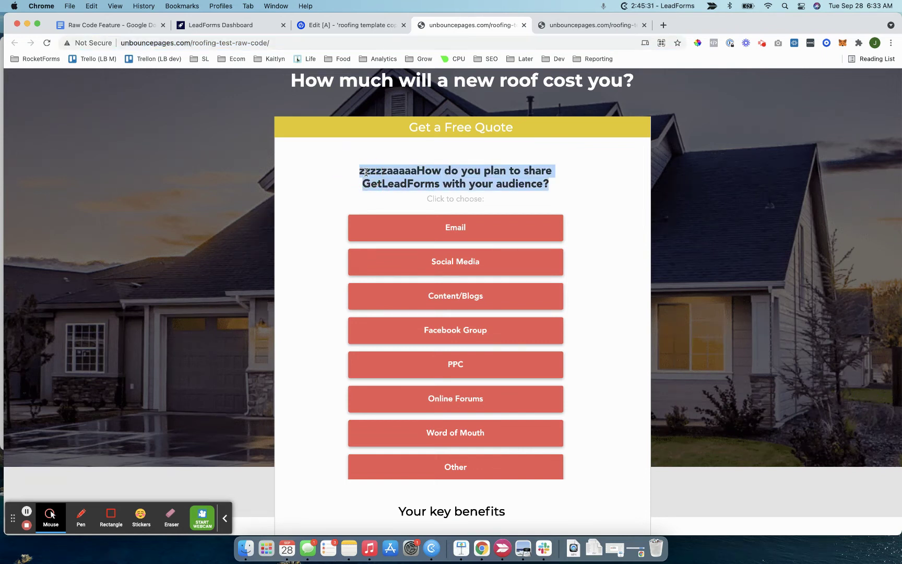
# - Flip between the live page versions again and return to the landing page editor
pyautogui.click(346, 25)
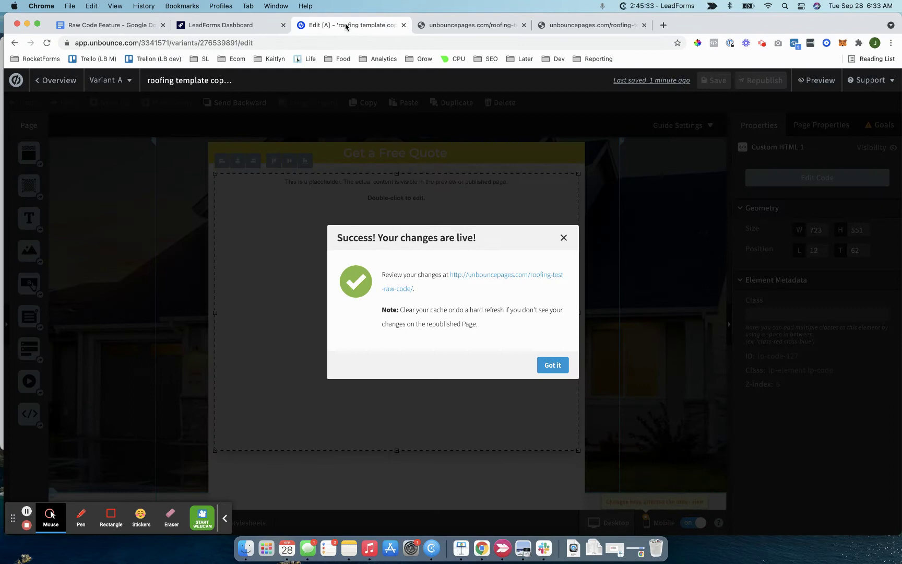
pyautogui.click(562, 28)
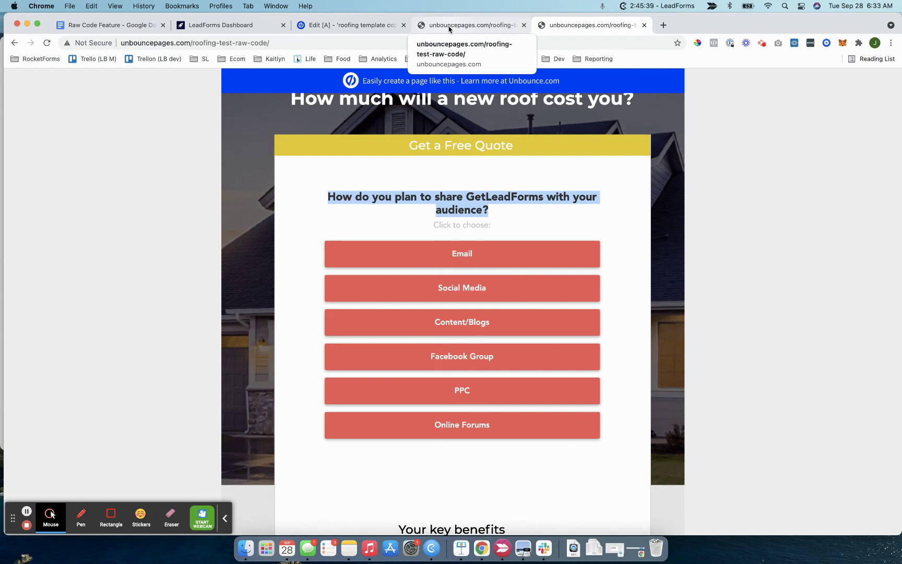
pyautogui.click(448, 29)
pyautogui.click(566, 29)
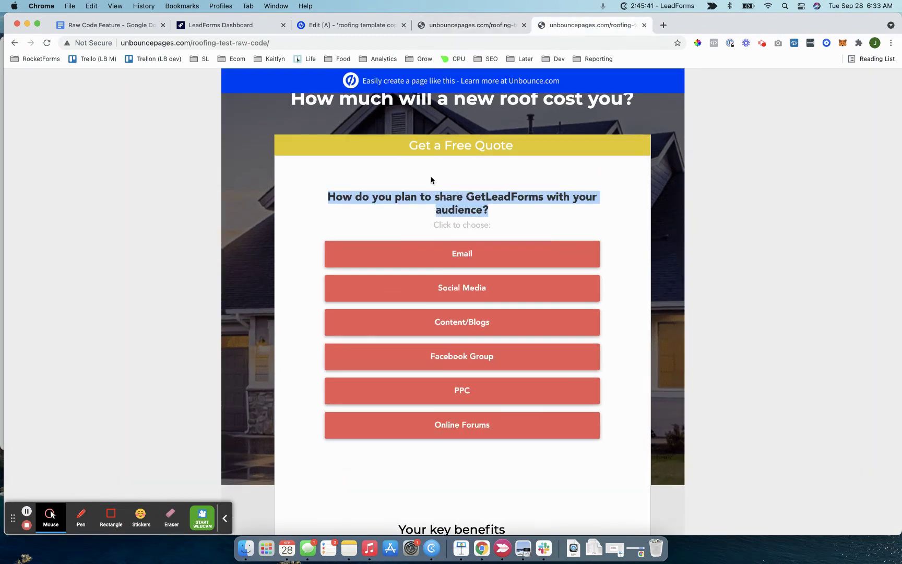
pyautogui.click(395, 198)
pyautogui.click(449, 26)
pyautogui.click(355, 25)
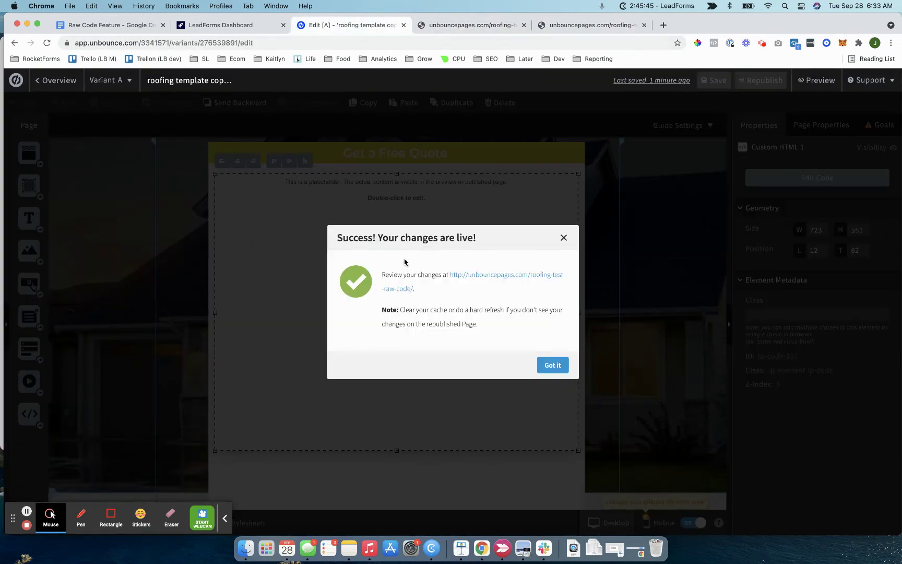
# - Replace the question text in the embedded JSON with 'Hi how are you doing'
pyautogui.click(549, 364)
pyautogui.doubleClick(405, 272)
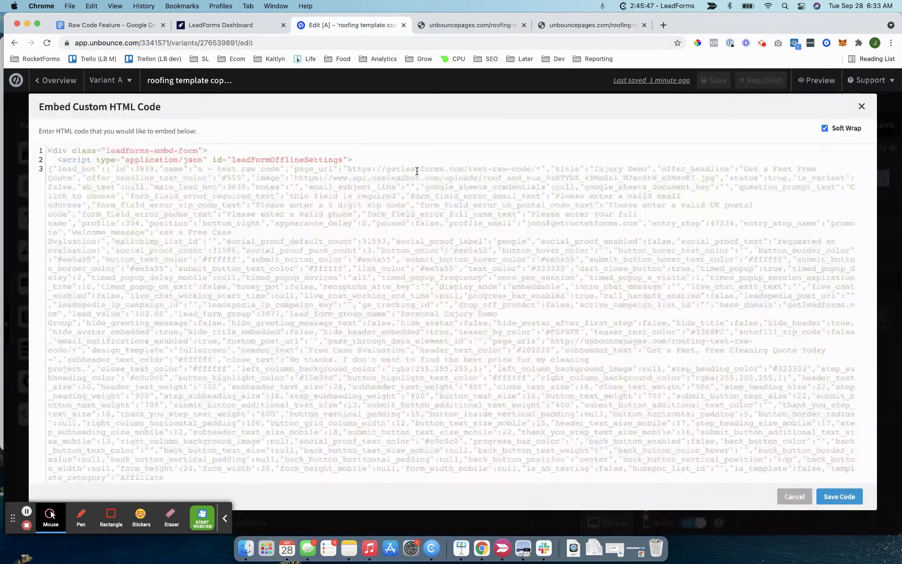
pyautogui.press('super+f')
pyautogui.press('super+v')
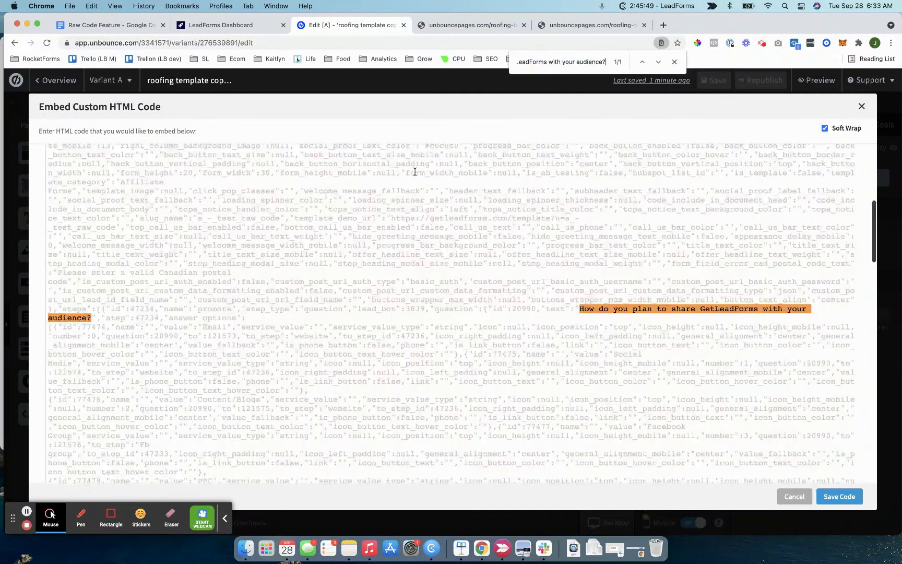
pyautogui.click(83, 312)
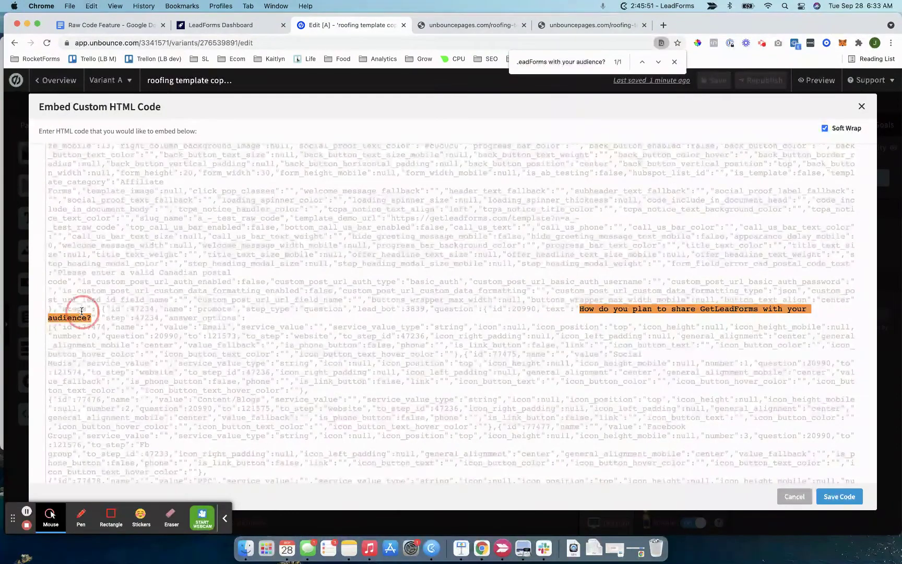
pyautogui.click(91, 318)
pyautogui.moveTo(90, 317); pyautogui.dragTo(584, 308)
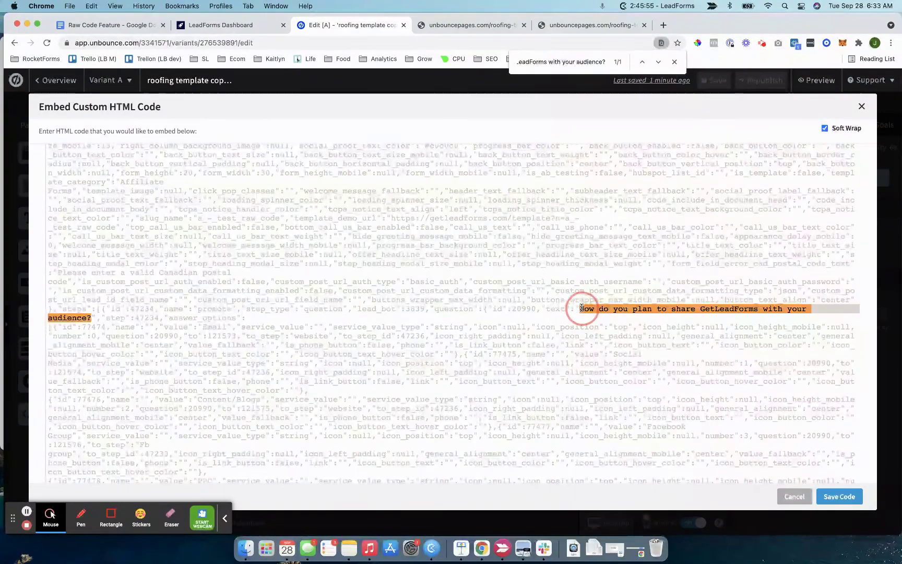
pyautogui.press('BackSpace')
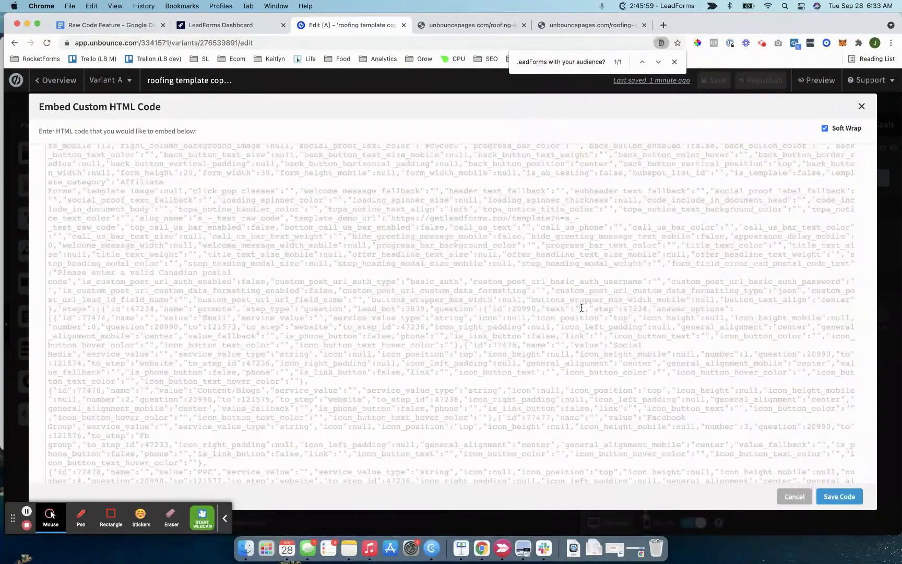
pyautogui.write('Hi how are you doing?')
# - Save the embed code and the landing page, then republish the roofing page
pyautogui.click(838, 495)
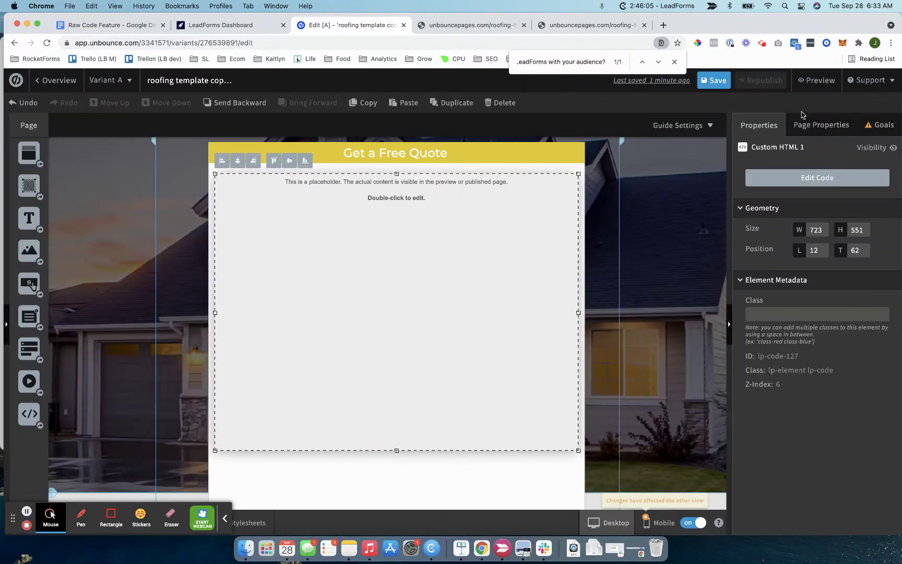
pyautogui.click(723, 80)
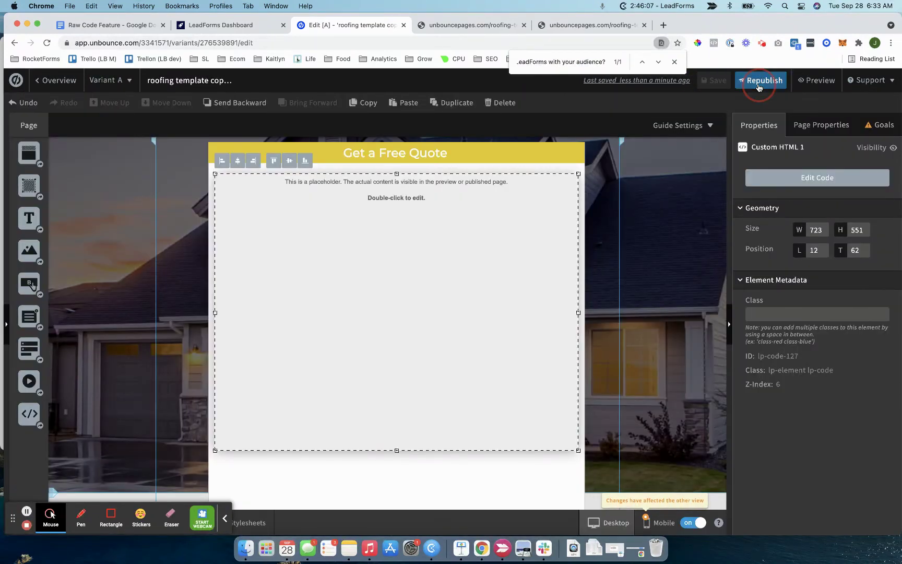
pyautogui.click(761, 79)
pyautogui.click(554, 424)
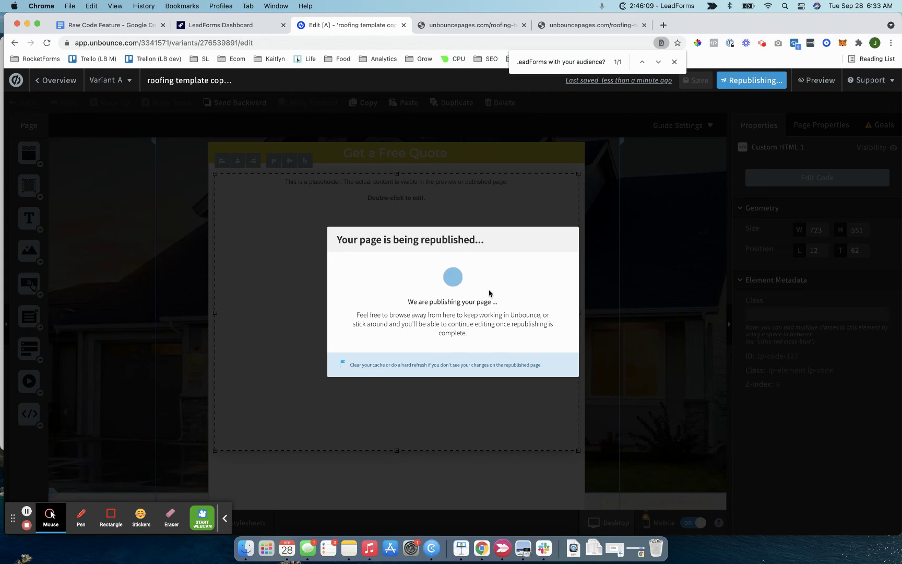
pyautogui.click(674, 61)
pyautogui.click(621, 26)
# - Reload the live page to see the new question, then compare it with the LeadForms preview heading
pyautogui.click(489, 41)
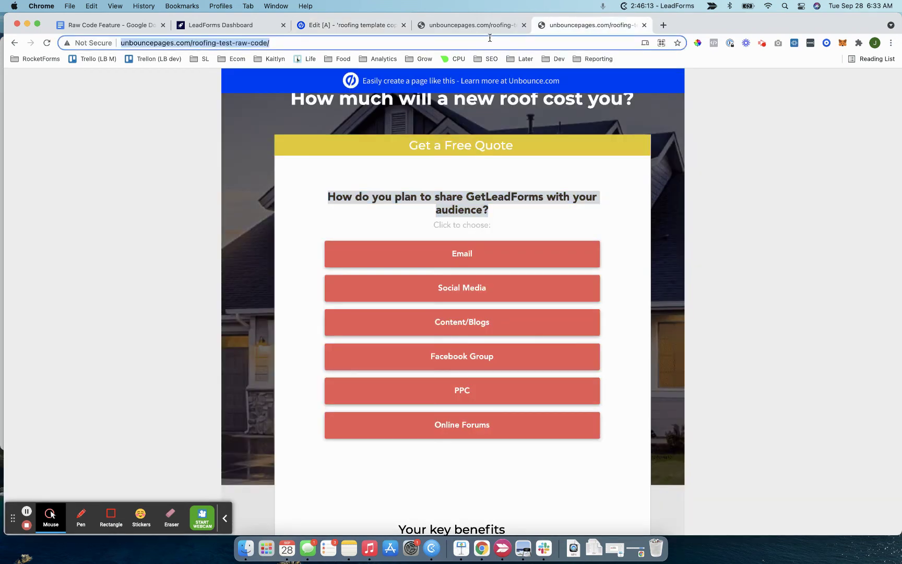
pyautogui.press('Return')
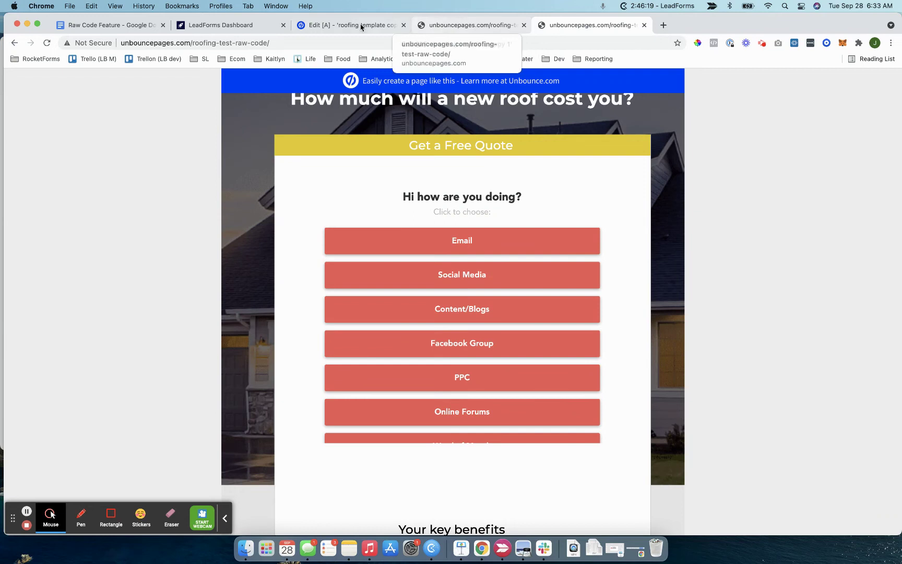
pyautogui.click(251, 27)
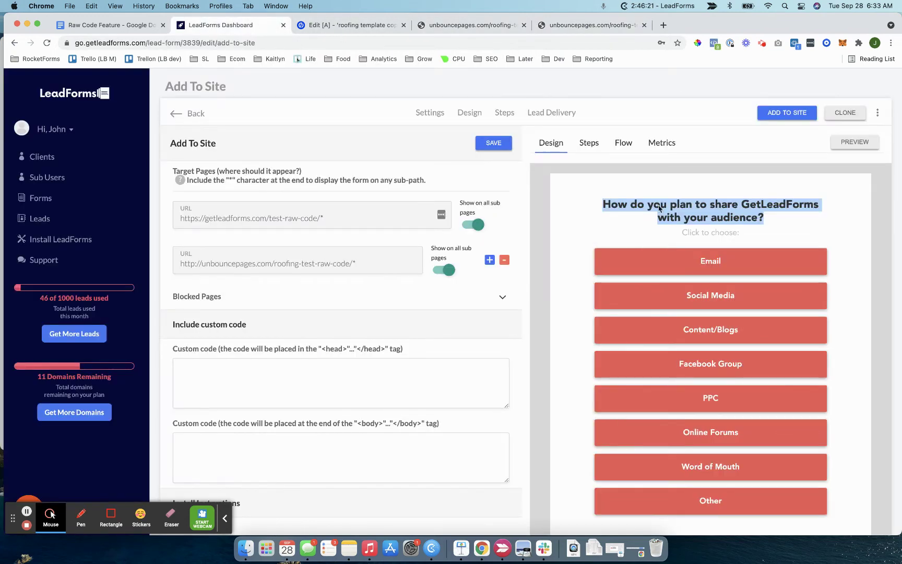
pyautogui.tripleClick(610, 204)
pyautogui.scroll(-1, 671, 233)
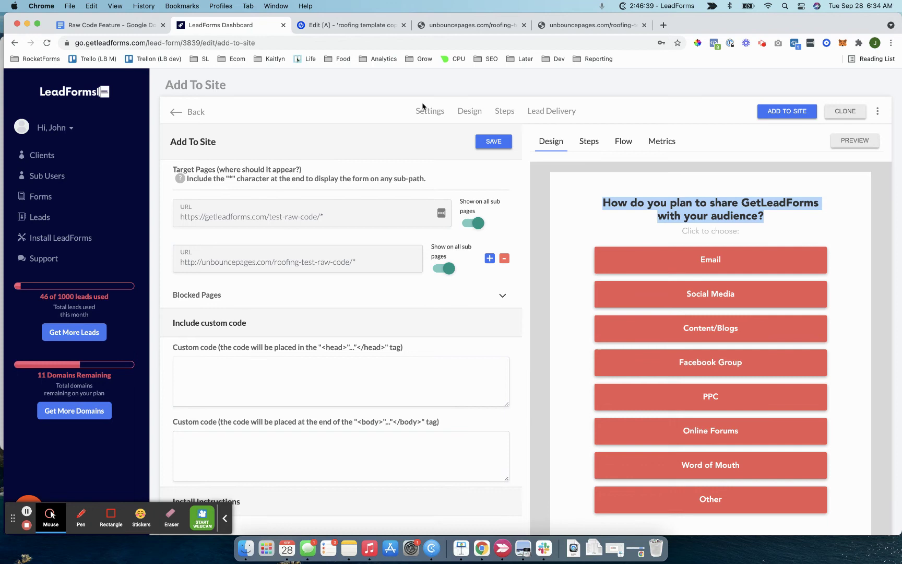
# - Set the answer buttons' Response Color to green #89EE55 and save the form
pyautogui.click(469, 111)
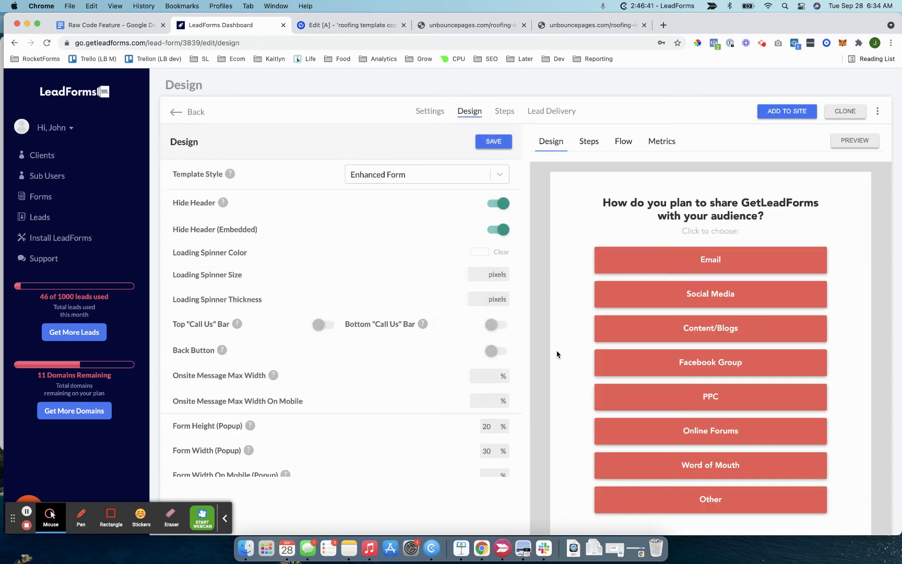
pyautogui.scroll(-20, 470, 334)
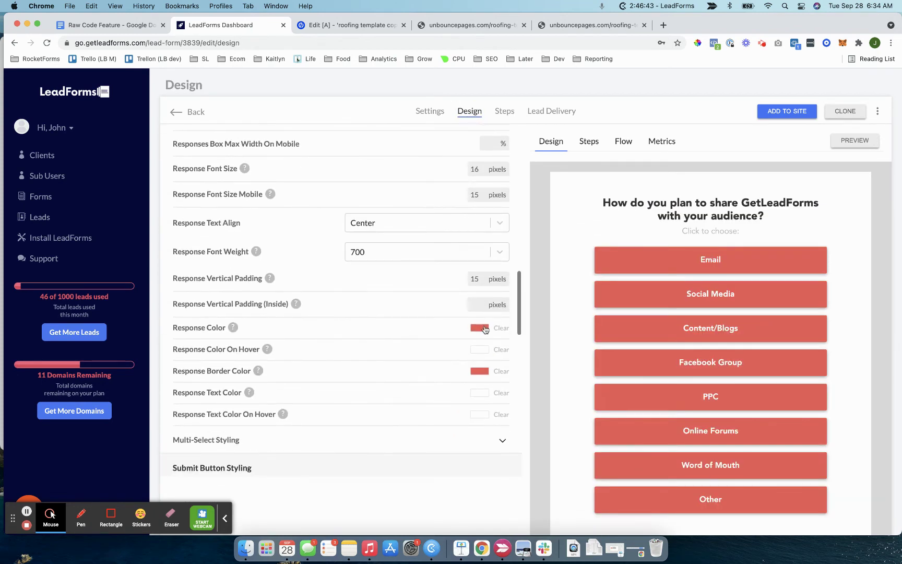
pyautogui.click(485, 329)
pyautogui.click(420, 406)
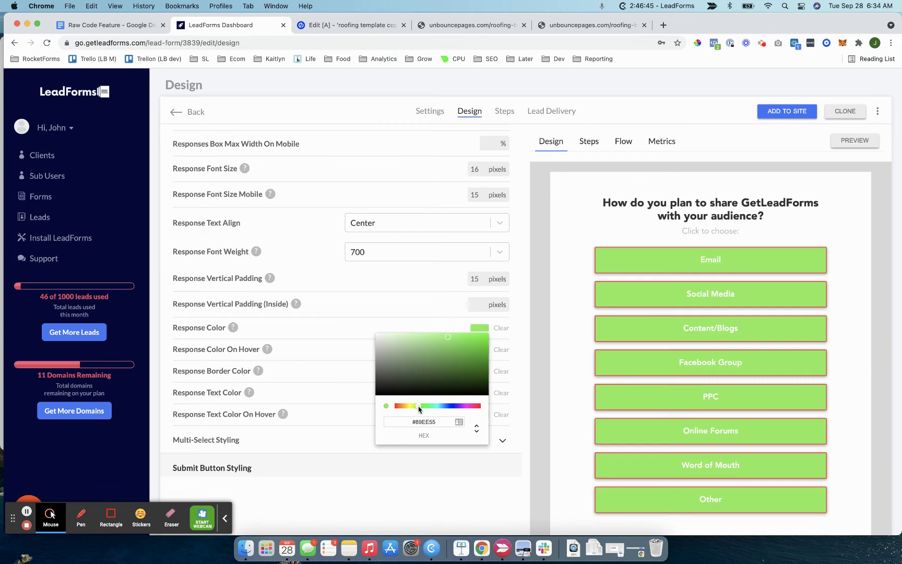
pyautogui.click(515, 343)
pyautogui.scroll(20, 476, 235)
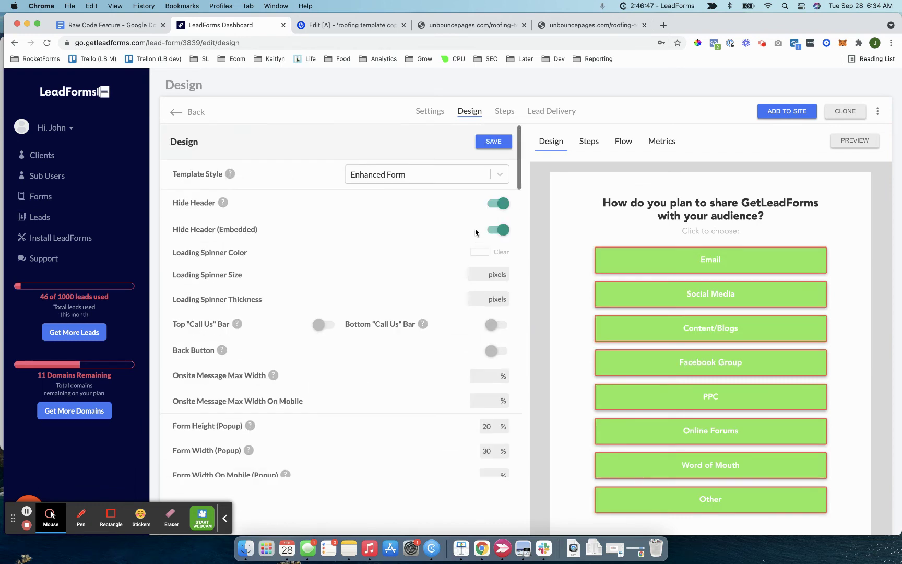
pyautogui.click(492, 146)
pyautogui.scroll(-15, 465, 243)
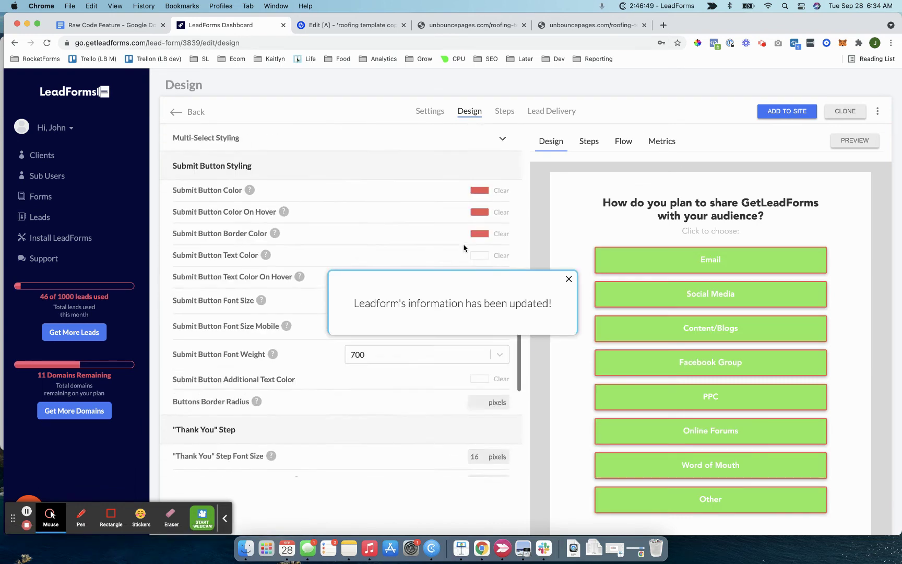
pyautogui.scroll(3, 466, 243)
# - Generate the raw embed code in Add To Site's Embedded JSON section and copy it
pyautogui.click(781, 111)
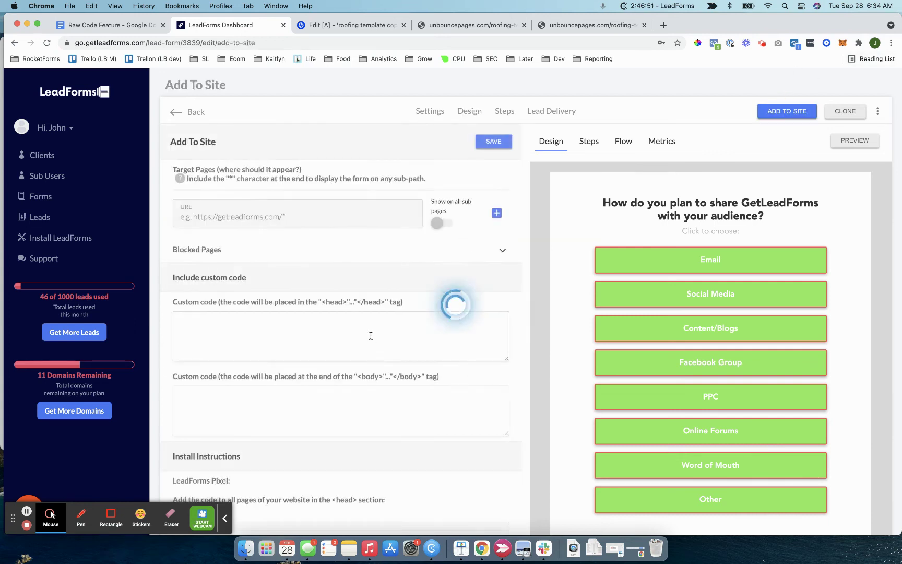
pyautogui.scroll(-3, 370, 339)
pyautogui.scroll(-3, 371, 339)
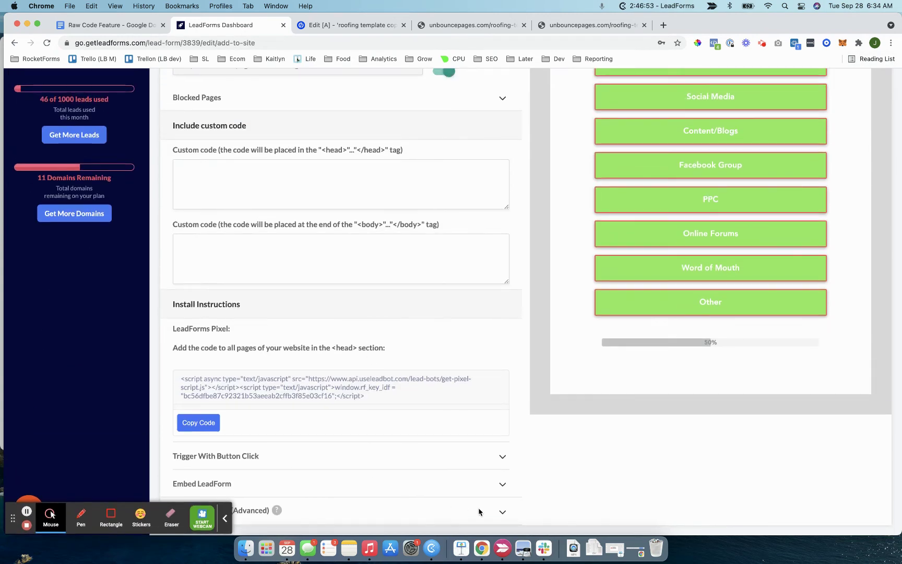
pyautogui.click(502, 511)
pyautogui.scroll(-2, 423, 484)
pyautogui.click(248, 514)
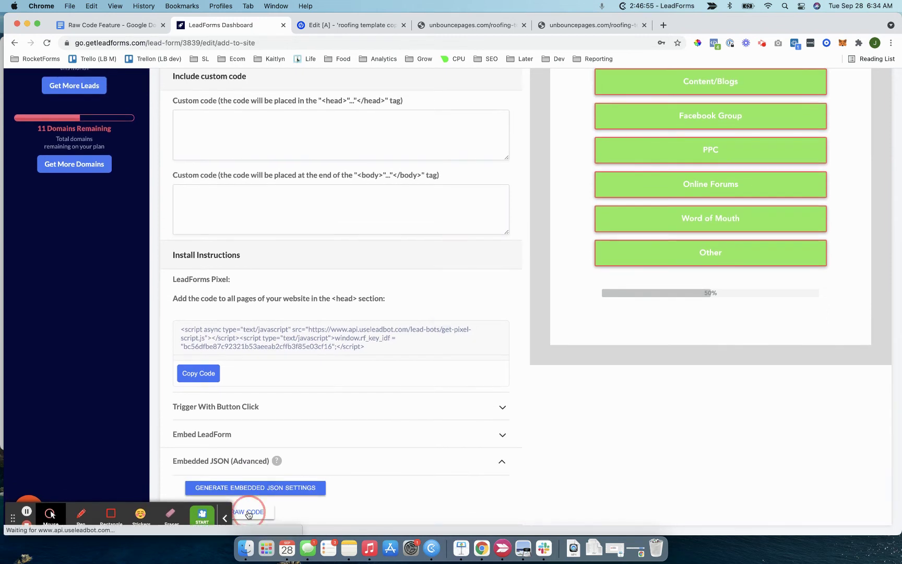
pyautogui.scroll(-4, 249, 509)
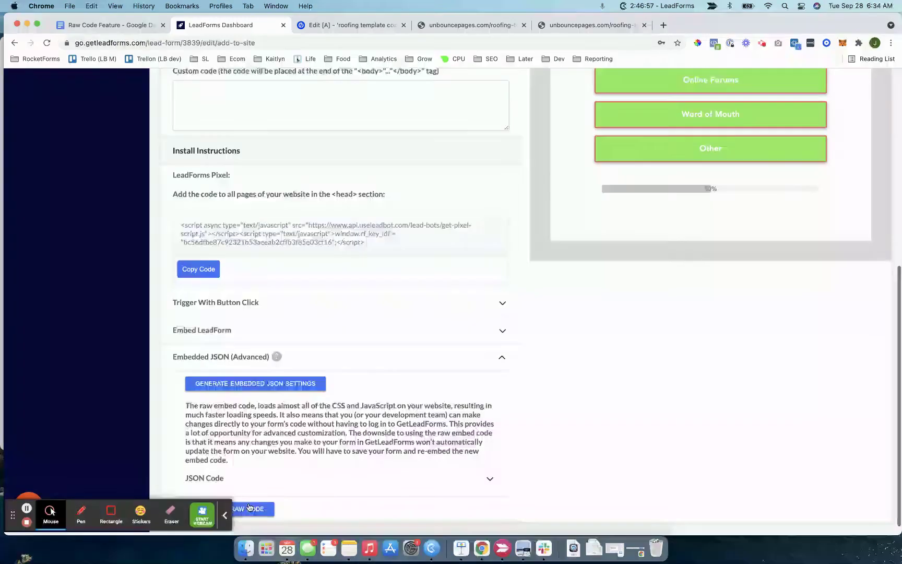
pyautogui.click(488, 479)
pyautogui.scroll(-10, 294, 464)
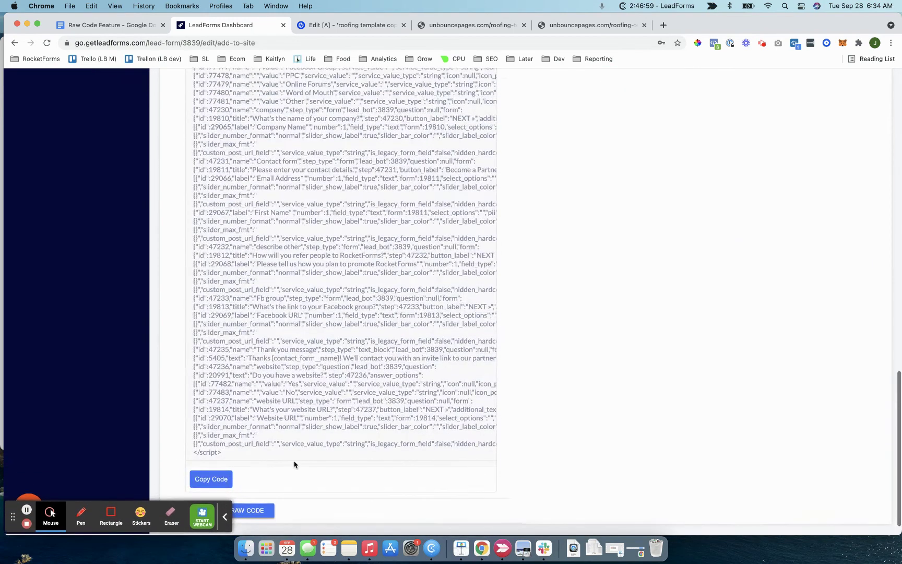
pyautogui.click(211, 479)
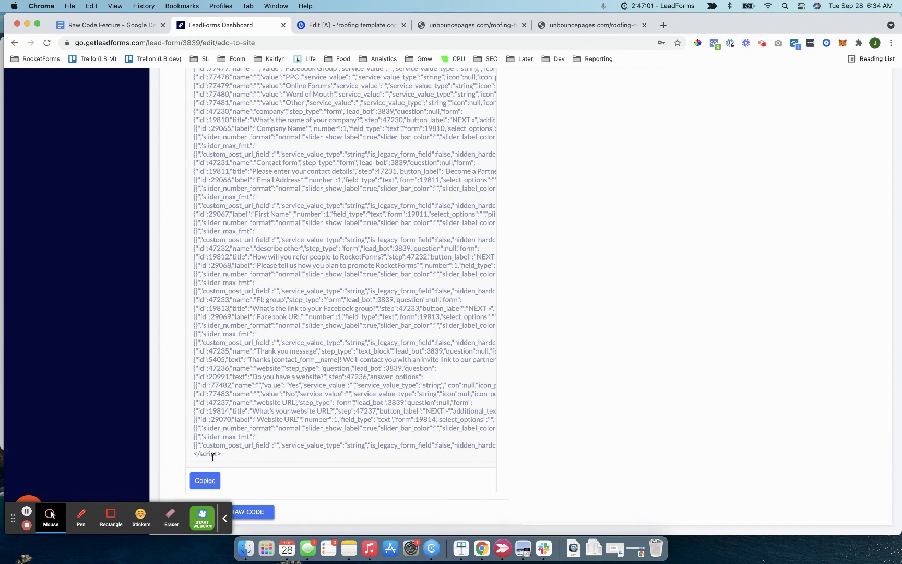
# - Back in the Unbounce editor, dismiss the republish message and open the Custom HTML element's code
pyautogui.press('super+4')
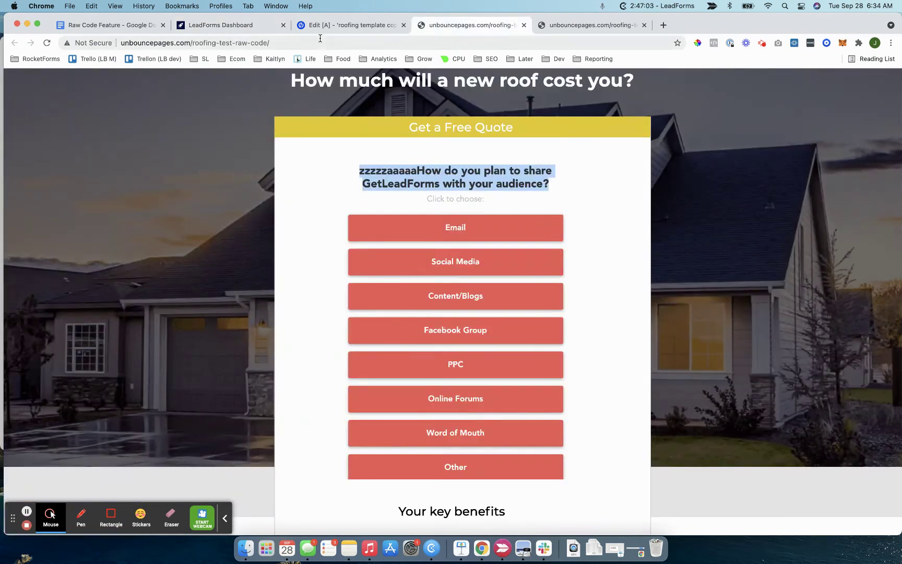
pyautogui.click(309, 27)
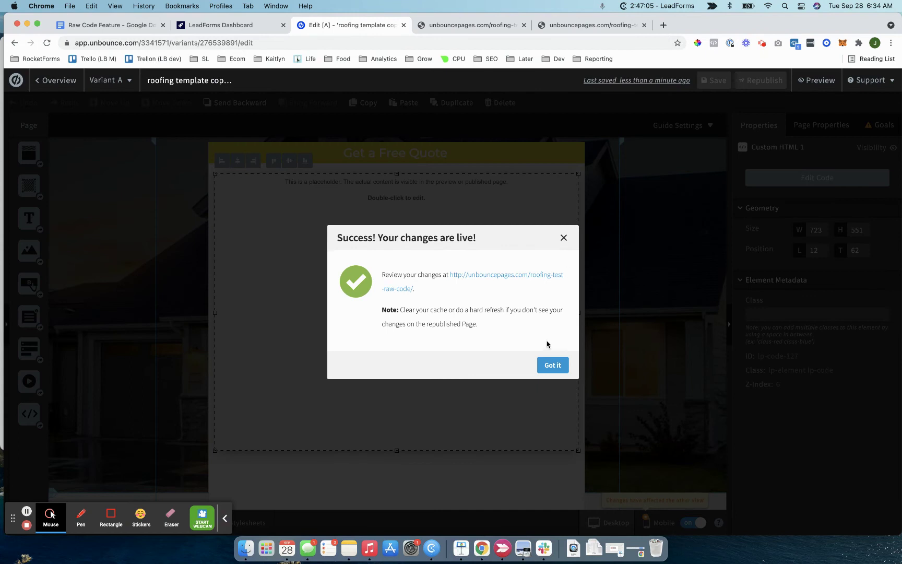
pyautogui.click(552, 364)
pyautogui.doubleClick(454, 333)
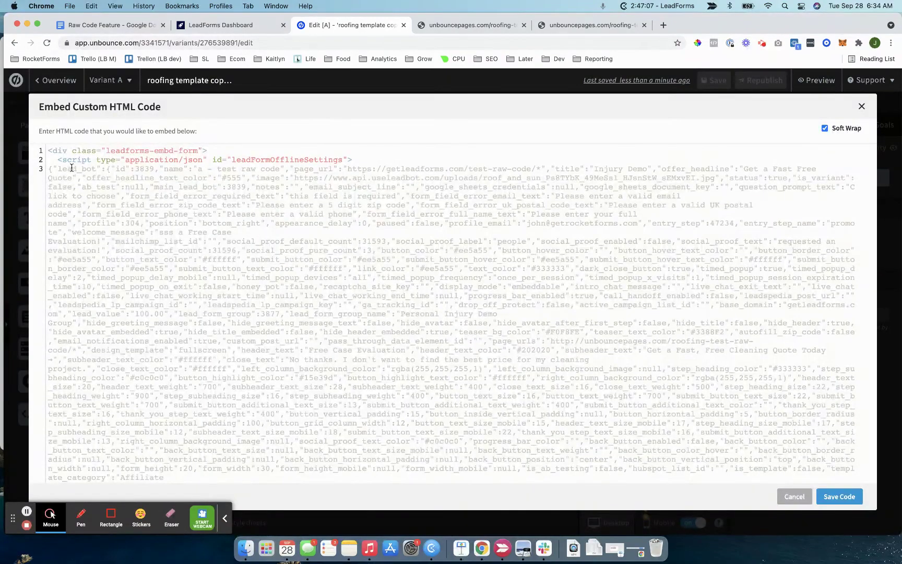
# - Replace the old JSON script block with the newly copied script and save the code
pyautogui.moveTo(58, 160); pyautogui.dragTo(406, 161)
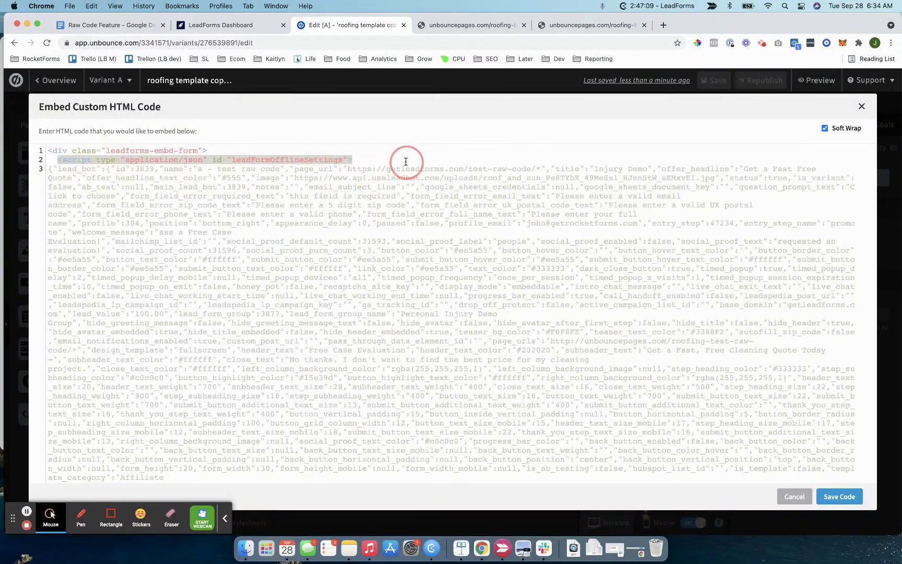
pyautogui.scroll(-20, 165, 159)
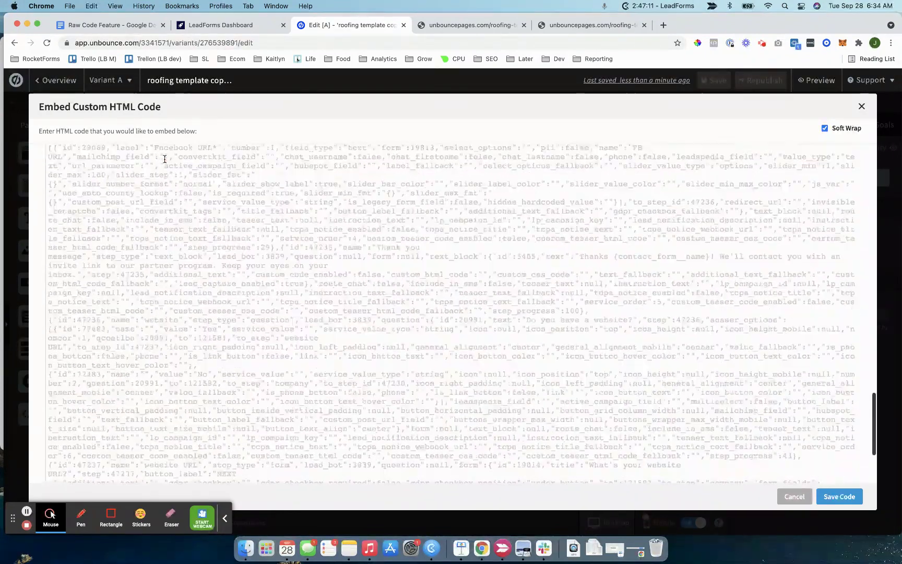
pyautogui.rightClick(116, 460)
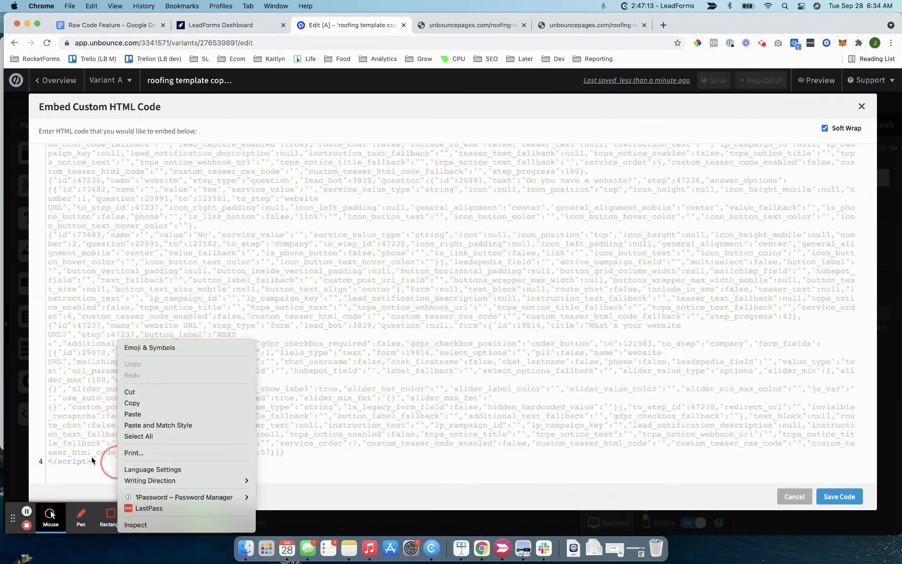
pyautogui.click(94, 460)
pyautogui.scroll(10, 197, 235)
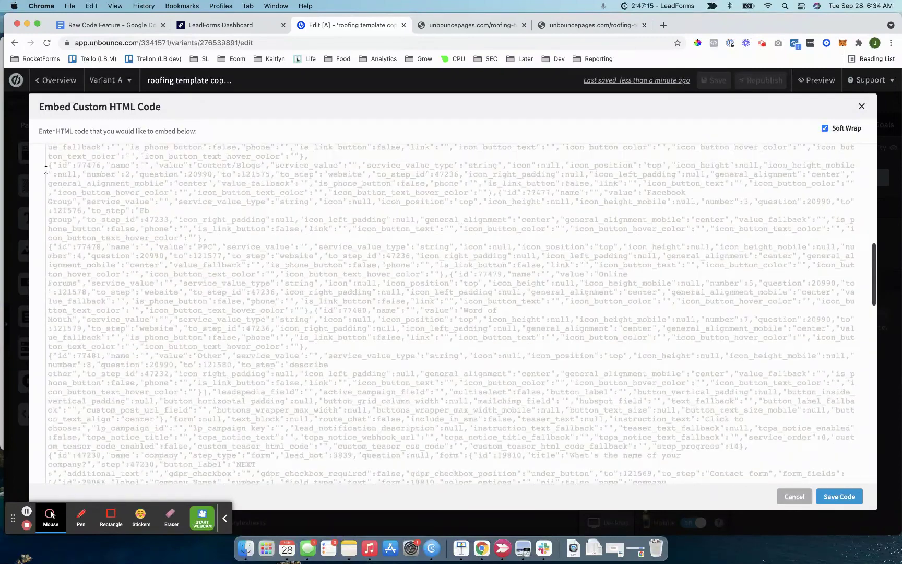
pyautogui.scroll(10, 46, 170)
pyautogui.keyDown('shift'); pyautogui.click(56, 160); pyautogui.keyUp('shift')
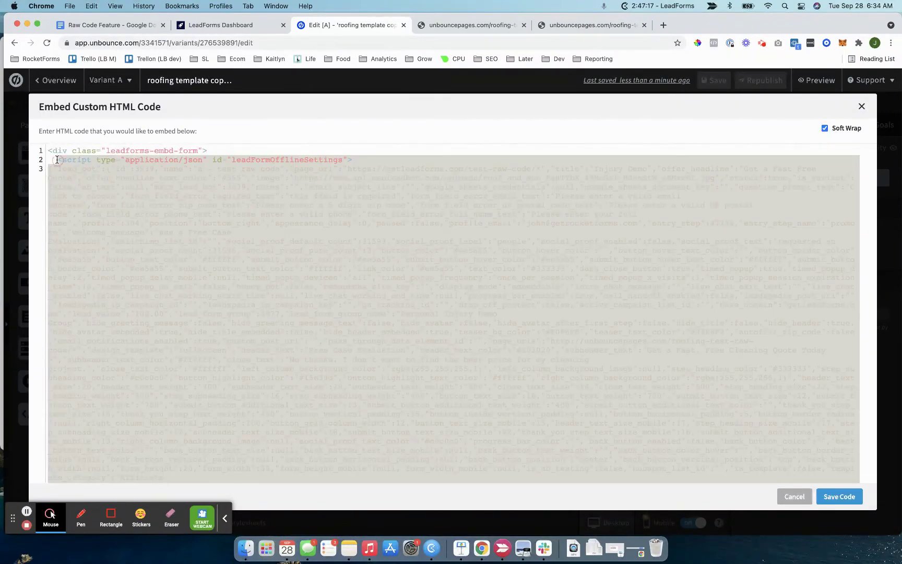
pyautogui.press('BackSpace')
pyautogui.press('cmd+v')
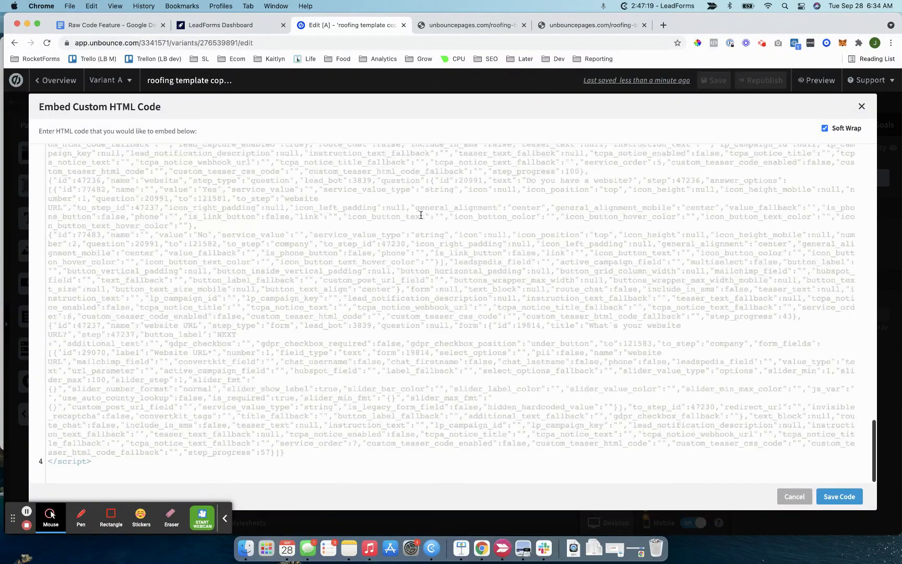
pyautogui.click(840, 496)
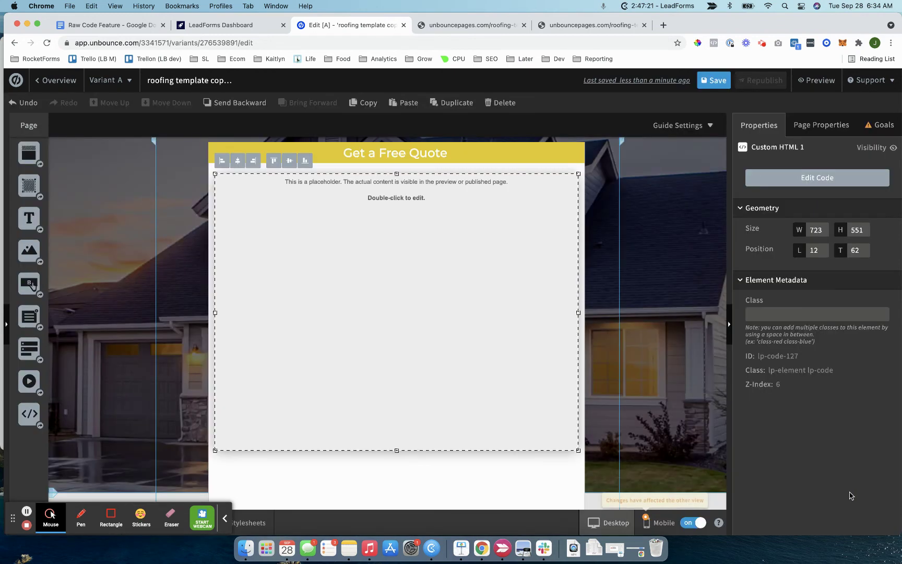
# - Save the roofing landing page and republish it
pyautogui.click(712, 80)
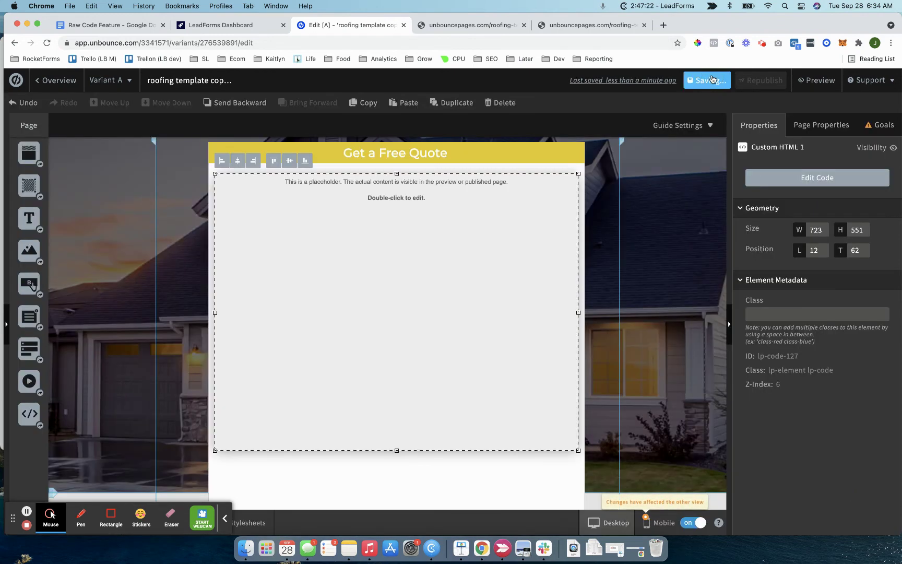
pyautogui.click(761, 80)
pyautogui.click(542, 426)
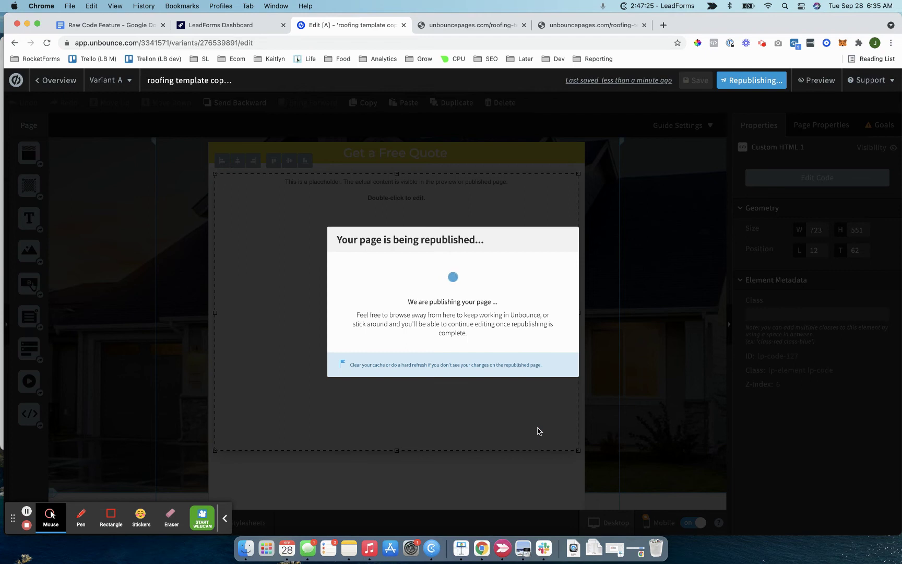
# - Reload the live page and review the form's green answer buttons and restored question
pyautogui.rightClick(600, 25)
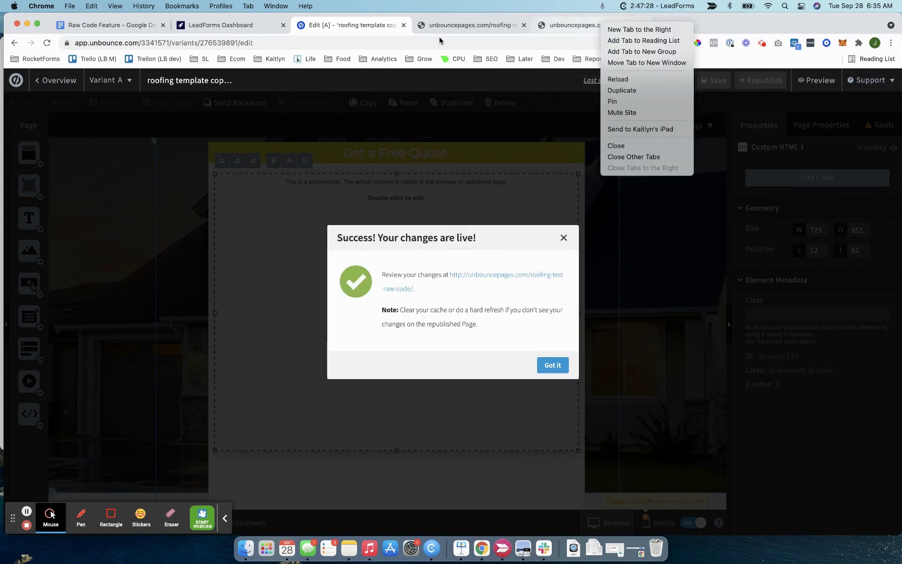
pyautogui.click(562, 26)
pyautogui.click(558, 25)
pyautogui.click(418, 42)
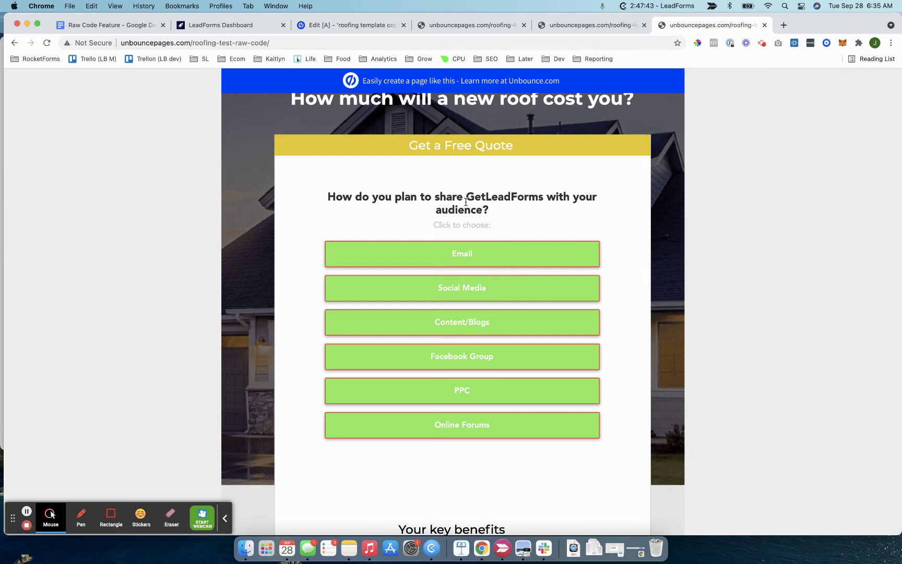
pyautogui.scroll(-1, 465, 202)
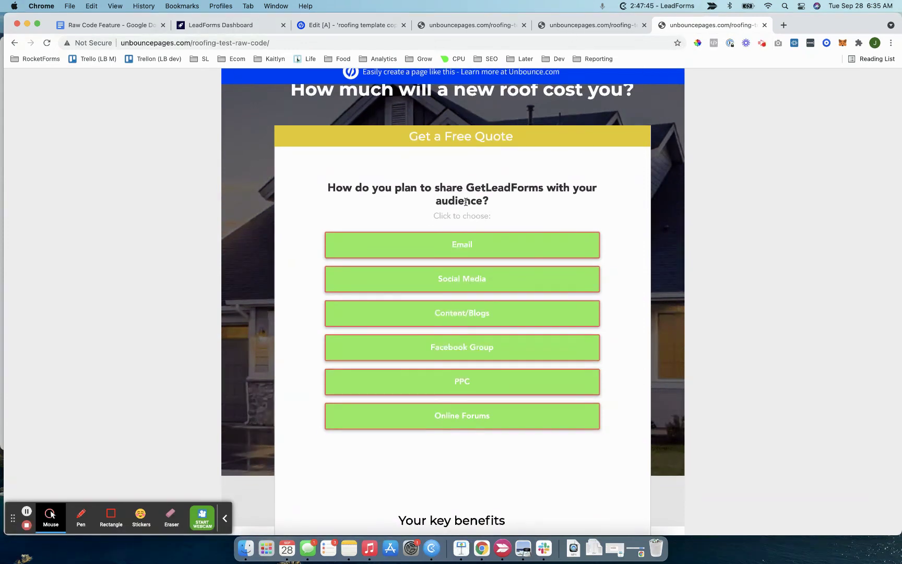
pyautogui.click(205, 24)
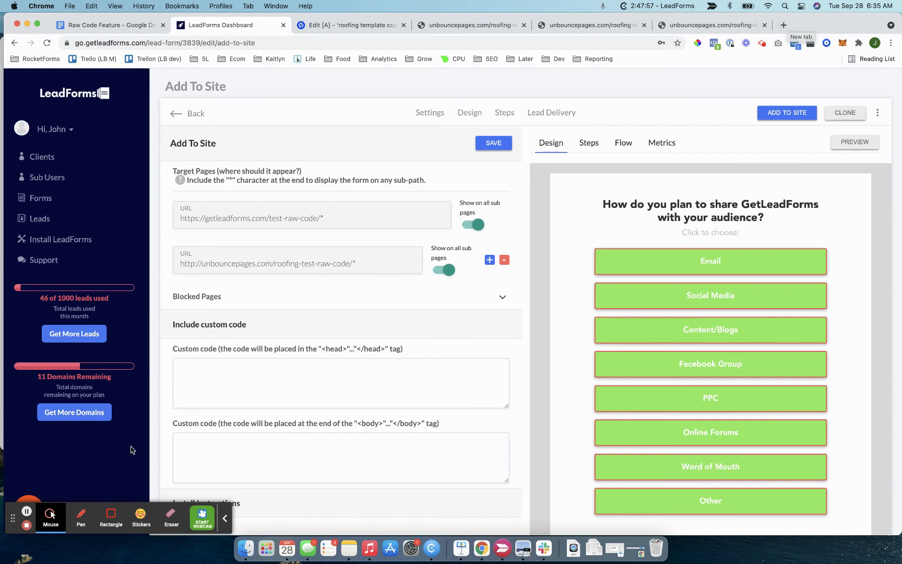
pyautogui.click(27, 511)
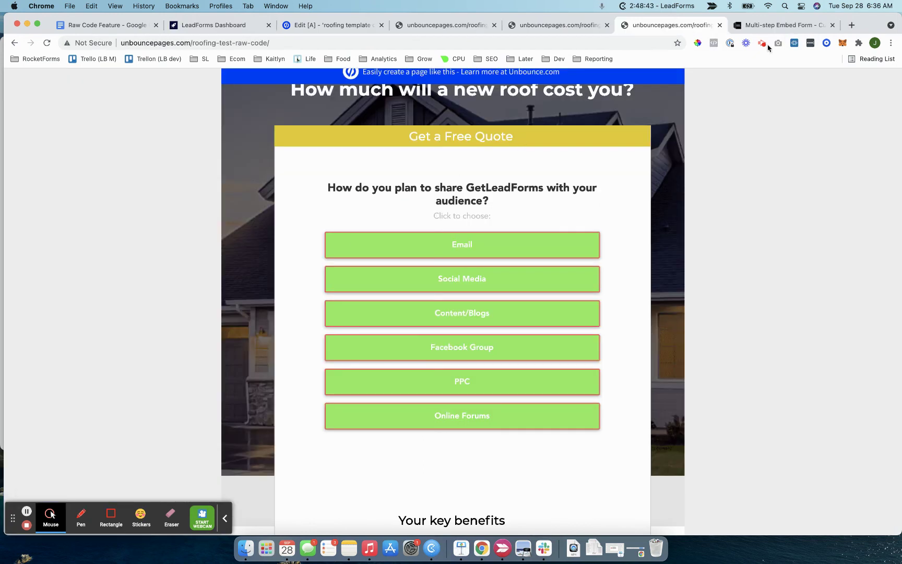
# - Compare the WordPress test page's red-button form against the live roofing landing page form
pyautogui.scroll(-3, 369, 330)
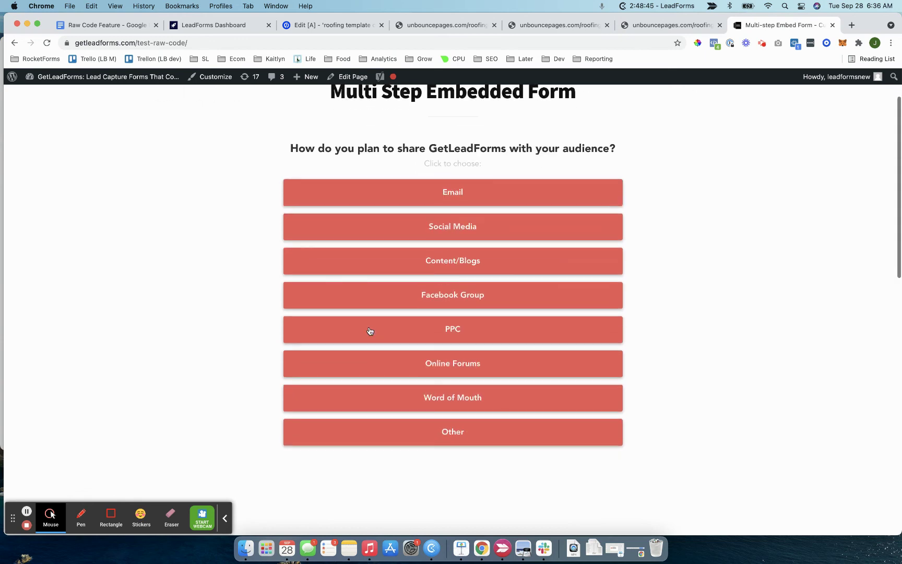
pyautogui.scroll(1, 369, 330)
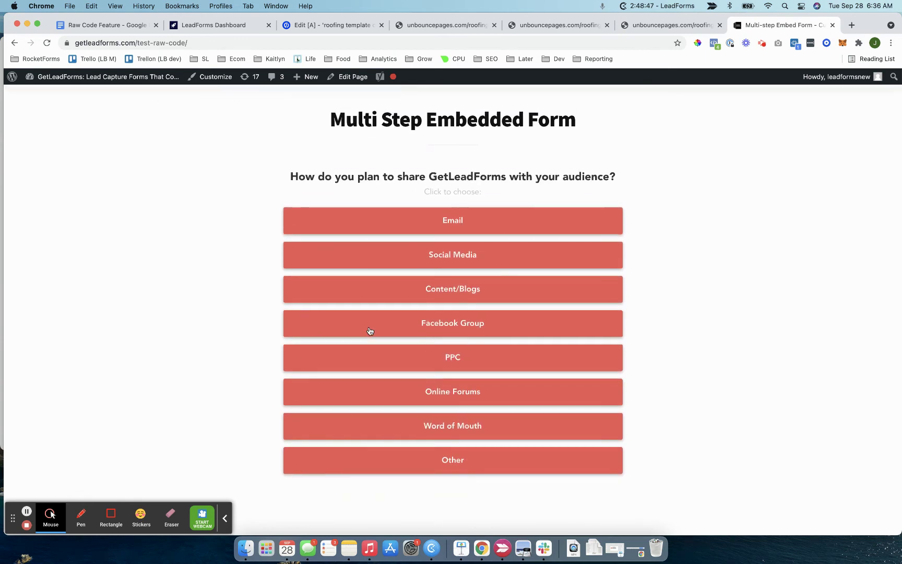
pyautogui.scroll(2, 370, 330)
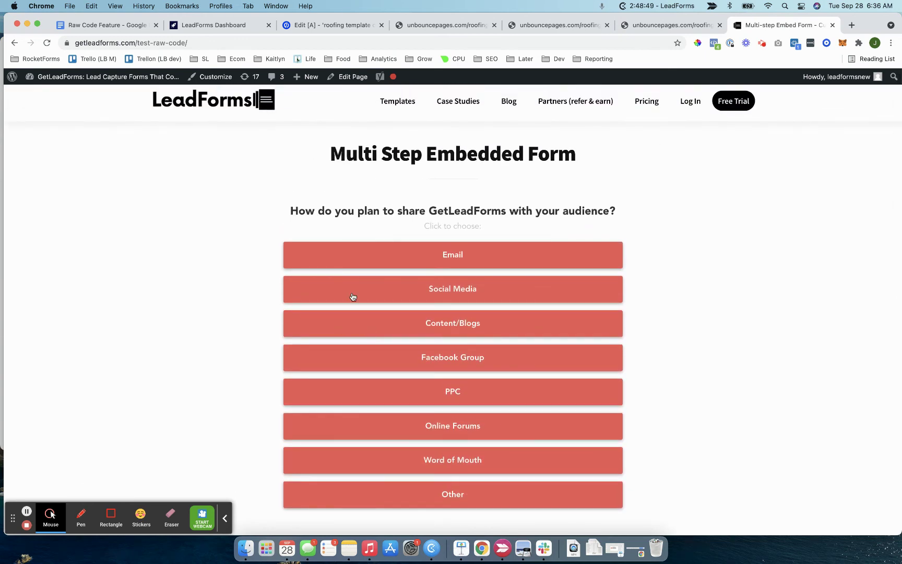
pyautogui.click(665, 26)
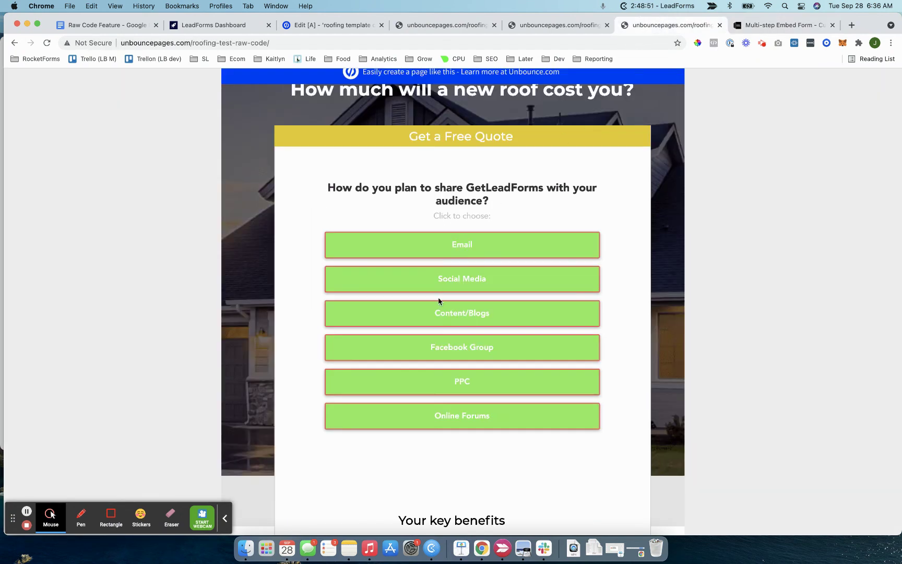
pyautogui.click(762, 27)
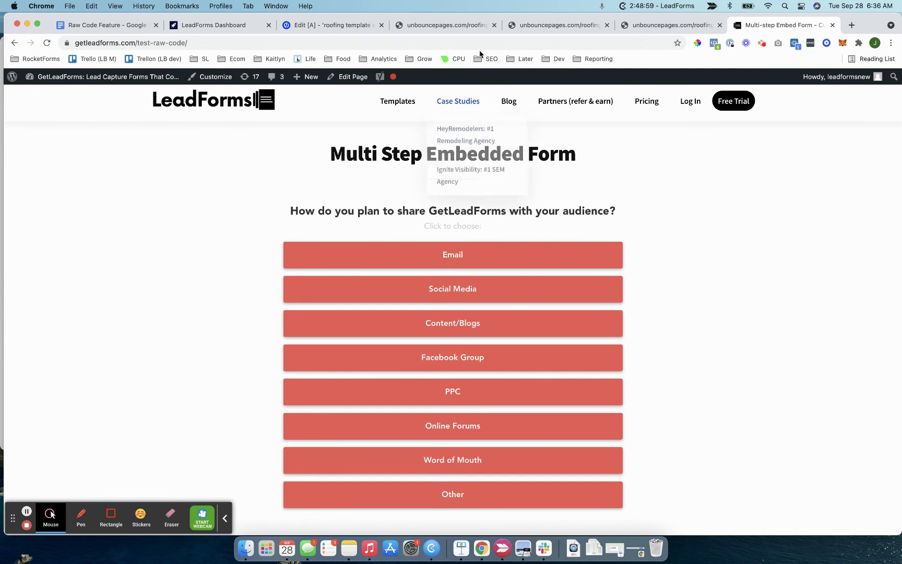
pyautogui.click(651, 31)
pyautogui.click(759, 26)
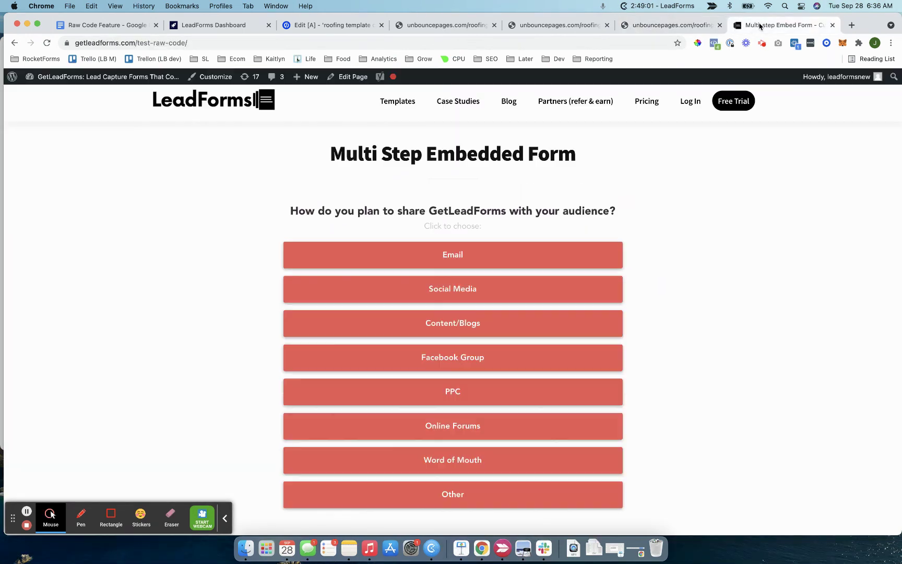
# - Open the 'test raw code' page in the WordPress block editor
pyautogui.moveTo(345, 82)
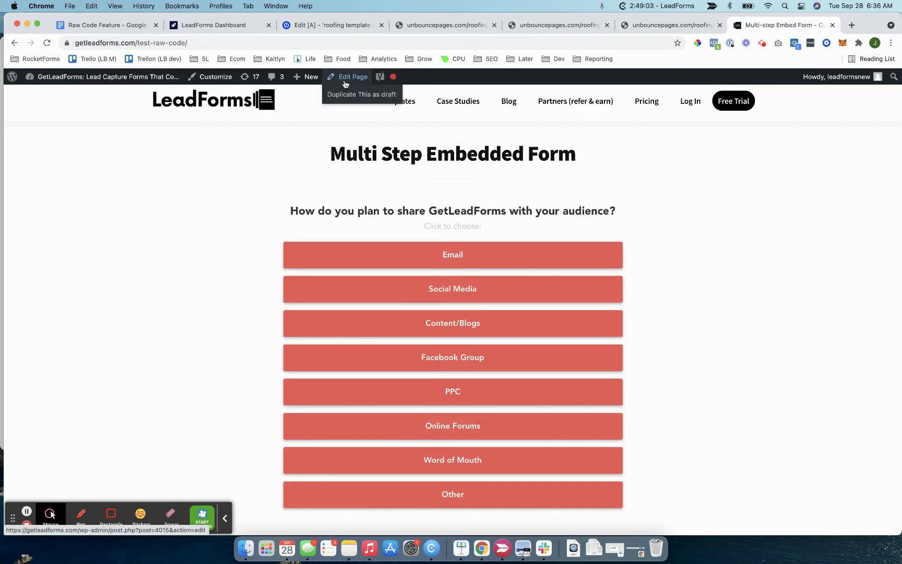
pyautogui.click(344, 73)
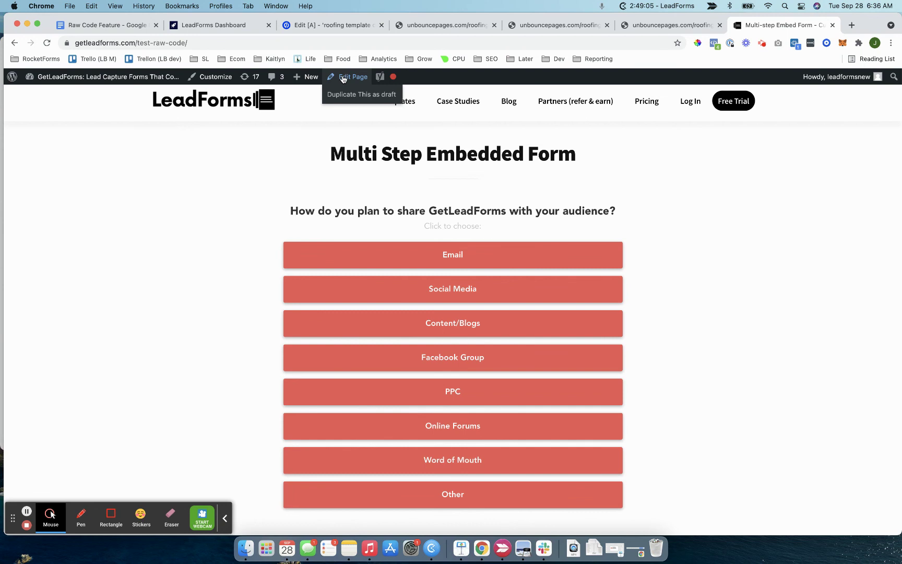
pyautogui.click(27, 511)
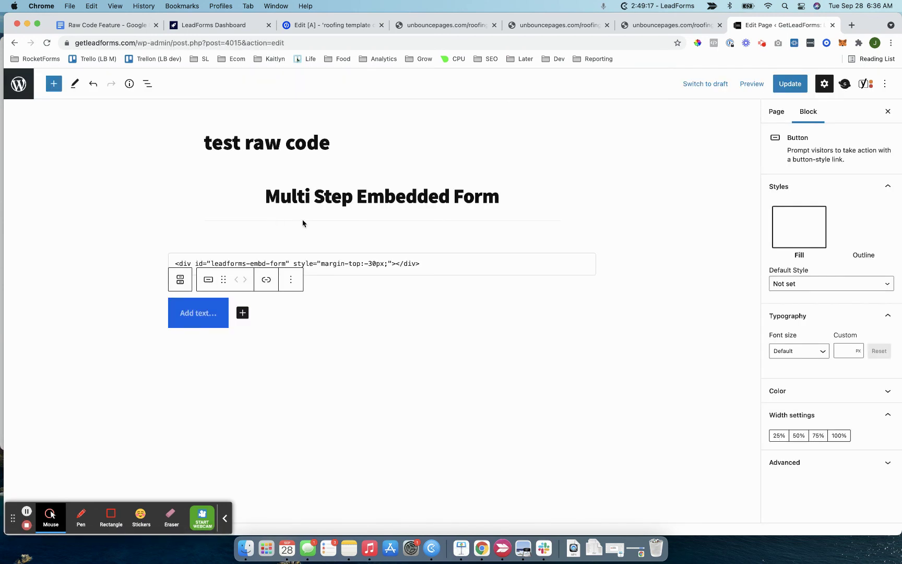
# - Inspect the leadforms-embd-form container div and its id in the Custom HTML block
pyautogui.click(388, 263)
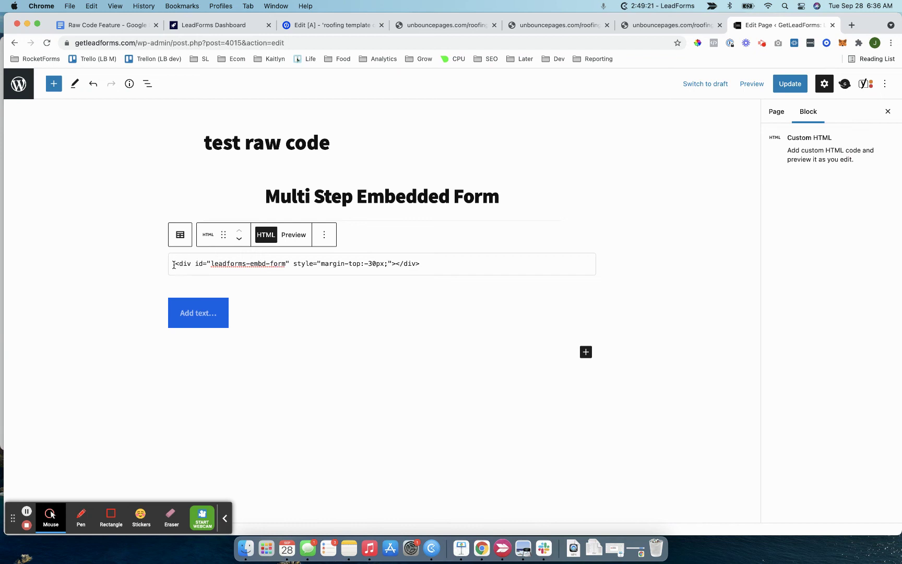
pyautogui.moveTo(176, 263); pyautogui.dragTo(287, 261)
pyautogui.click(217, 263)
pyautogui.click(279, 263)
pyautogui.doubleClick(275, 264)
# - Review the LeadForms JSON script in the enlarged Body Scripts field, then return to LeadForms' Embedded JSON code
pyautogui.scroll(-10, 388, 272)
pyautogui.scroll(-15, 388, 274)
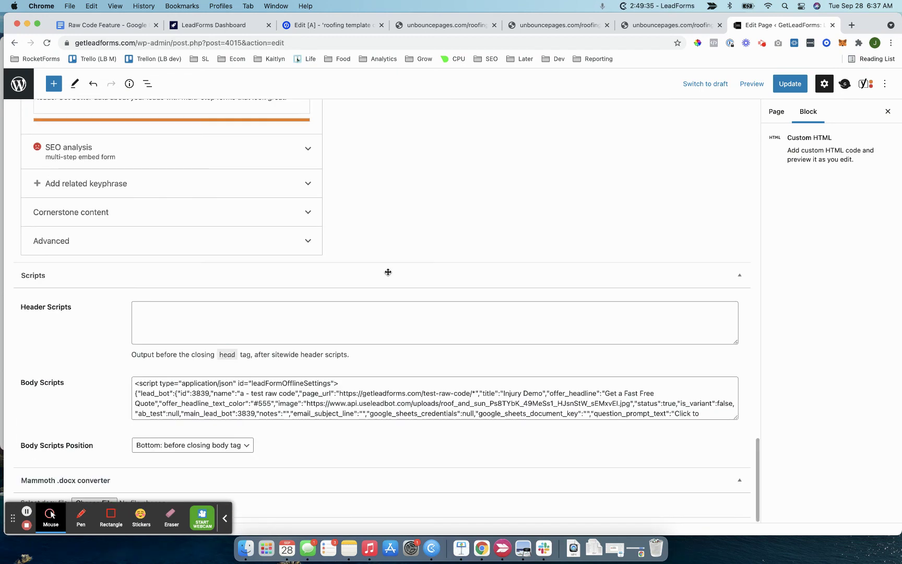
pyautogui.tripleClick(31, 382)
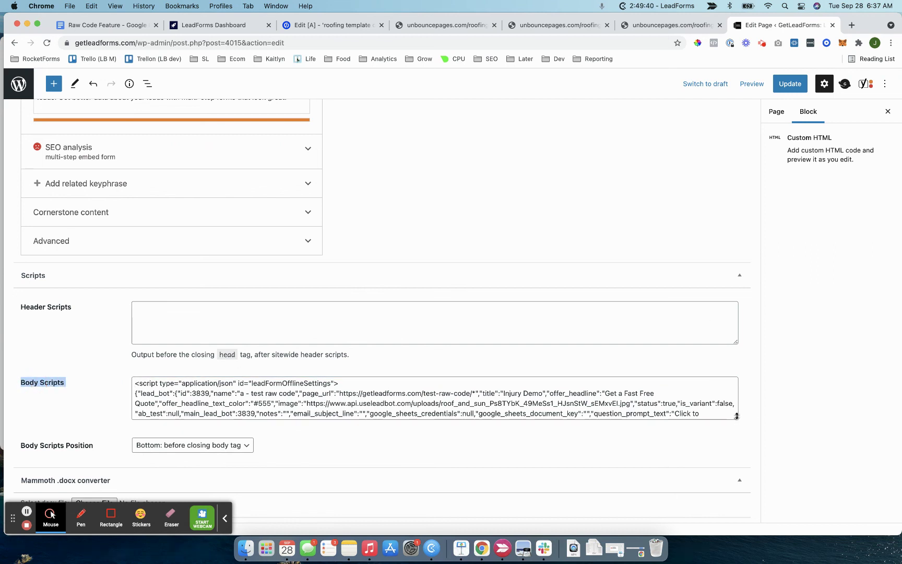
pyautogui.moveTo(736, 417); pyautogui.dragTo(736, 550)
pyautogui.scroll(-1, 639, 427)
pyautogui.scroll(1, 639, 427)
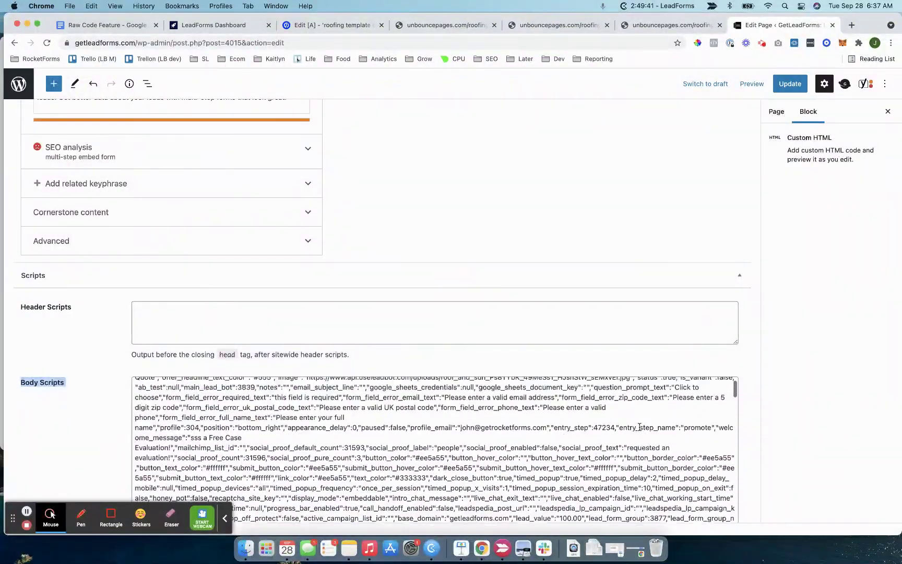
pyautogui.scroll(10, 679, 261)
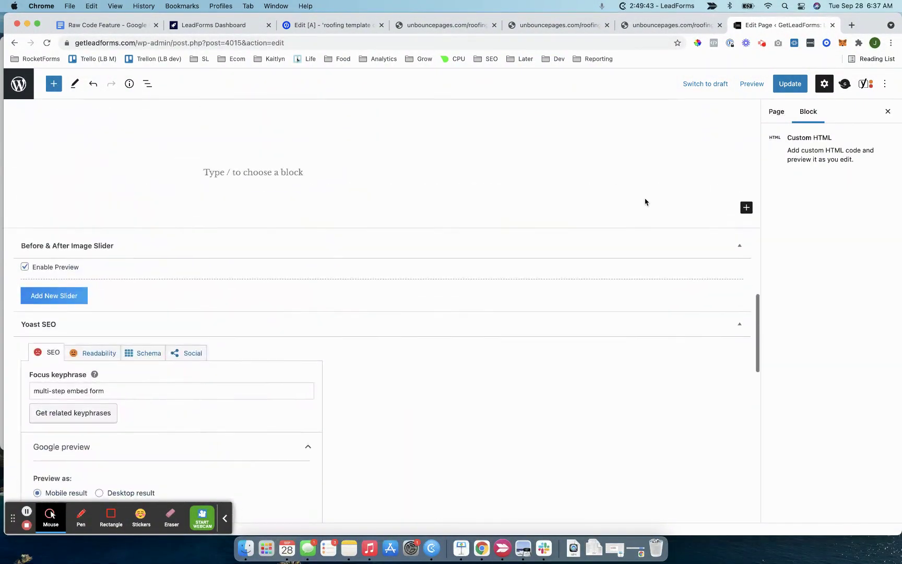
pyautogui.scroll(-12, 645, 202)
pyautogui.scroll(-5, 637, 258)
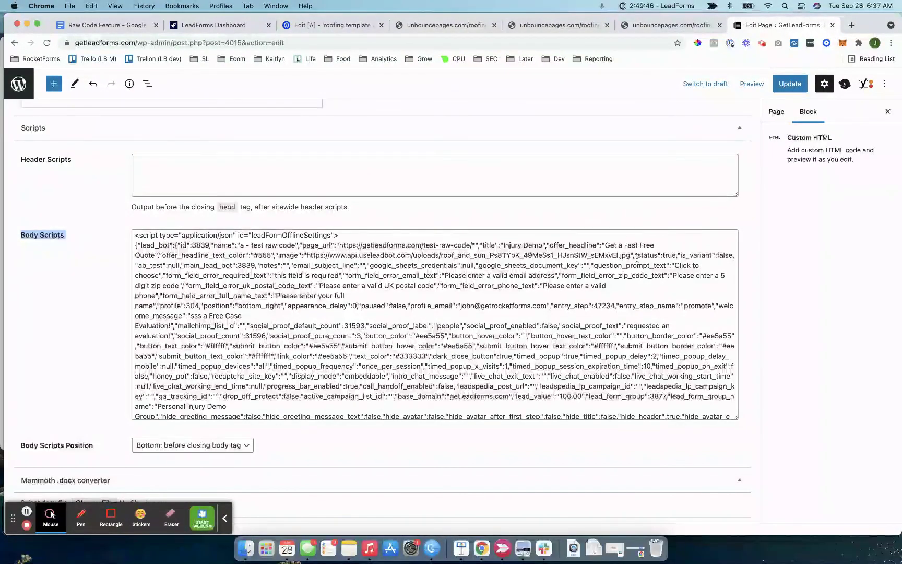
pyautogui.scroll(-5, 637, 258)
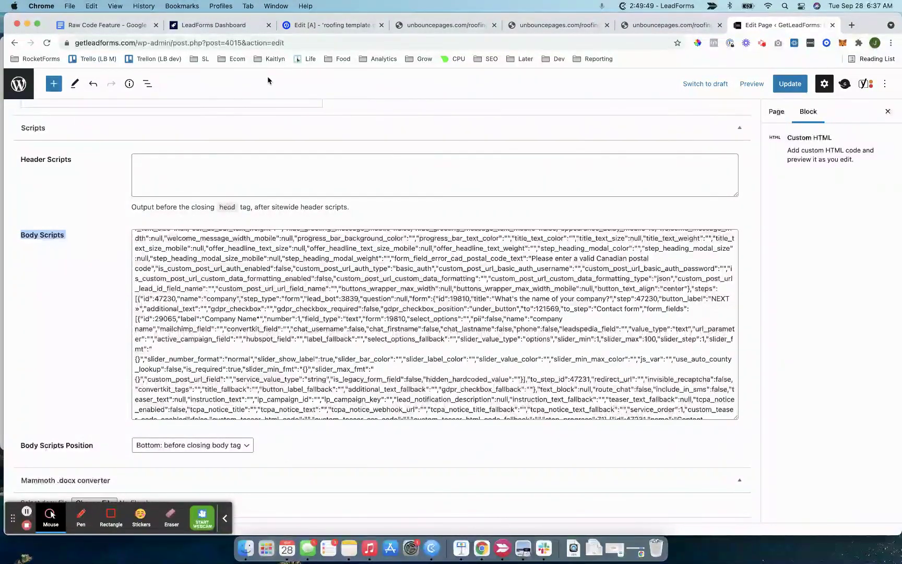
pyautogui.click(224, 31)
pyautogui.scroll(-10, 195, 250)
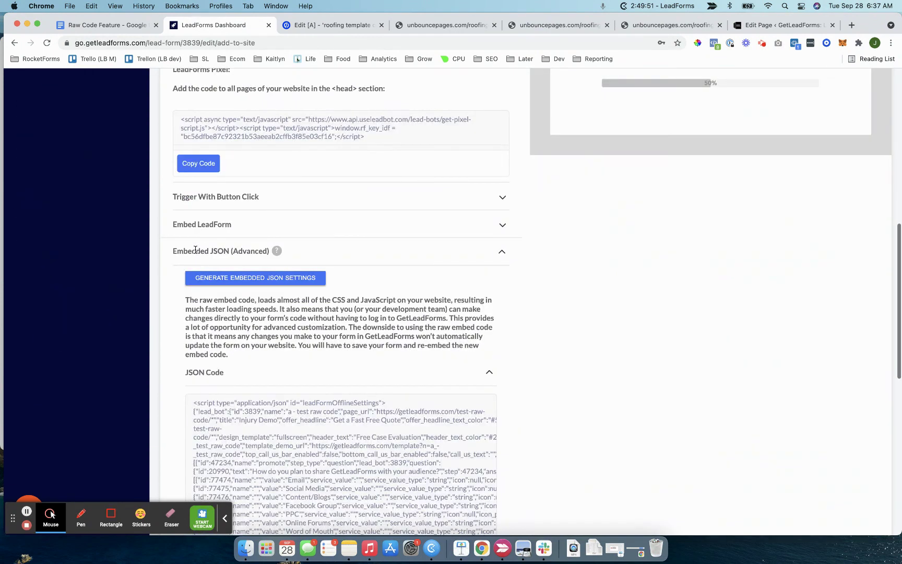